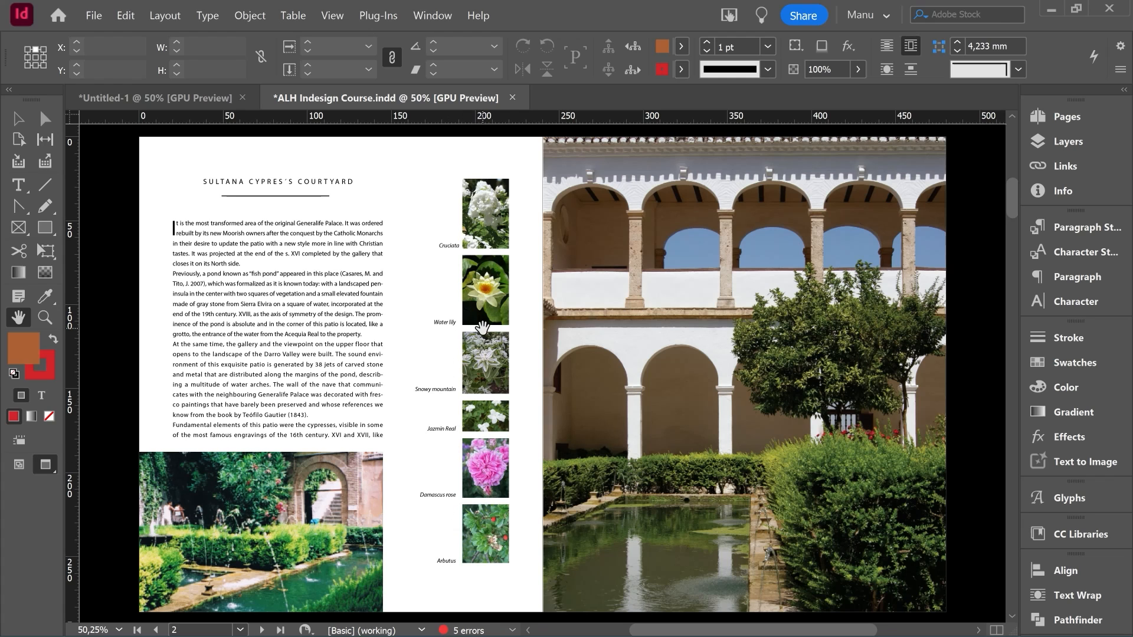
Show the spread with its guides and frame edges, and select the Cruciata caption frame beside the white flower photo
left_click(18, 465)
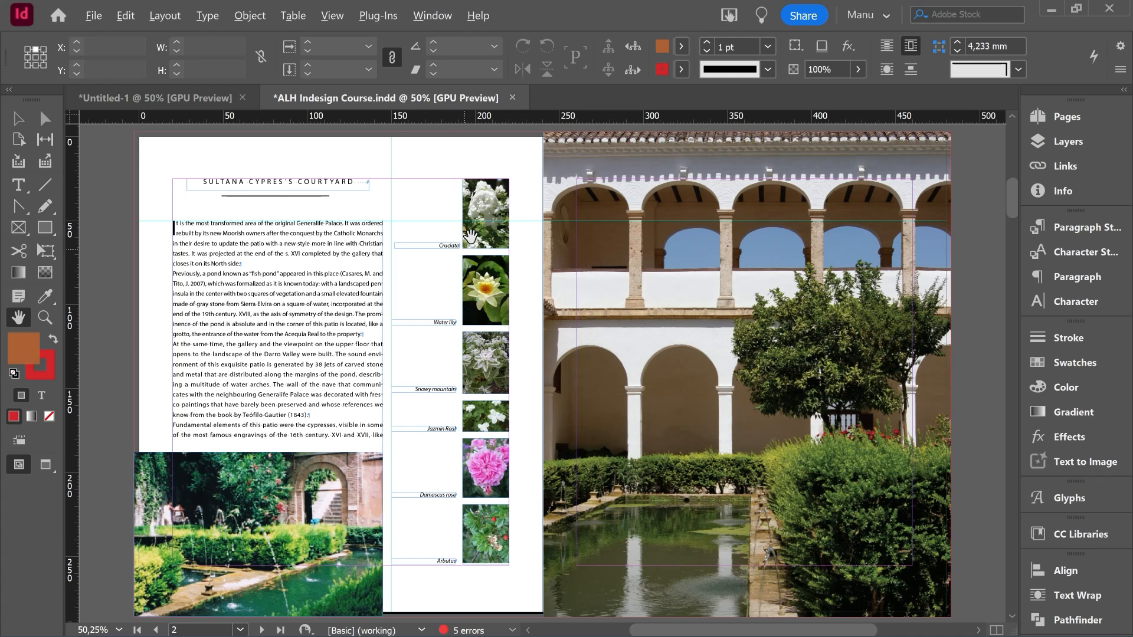
scroll(491, 222, "up", 4)
left_click_drag(432, 263, 513, 387)
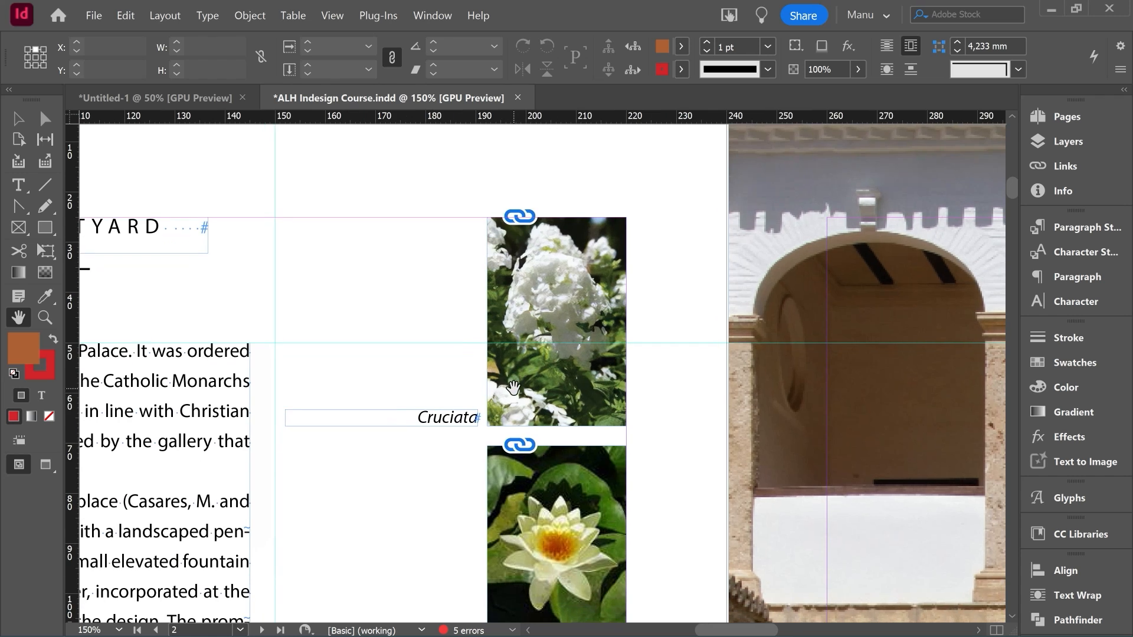
key("v")
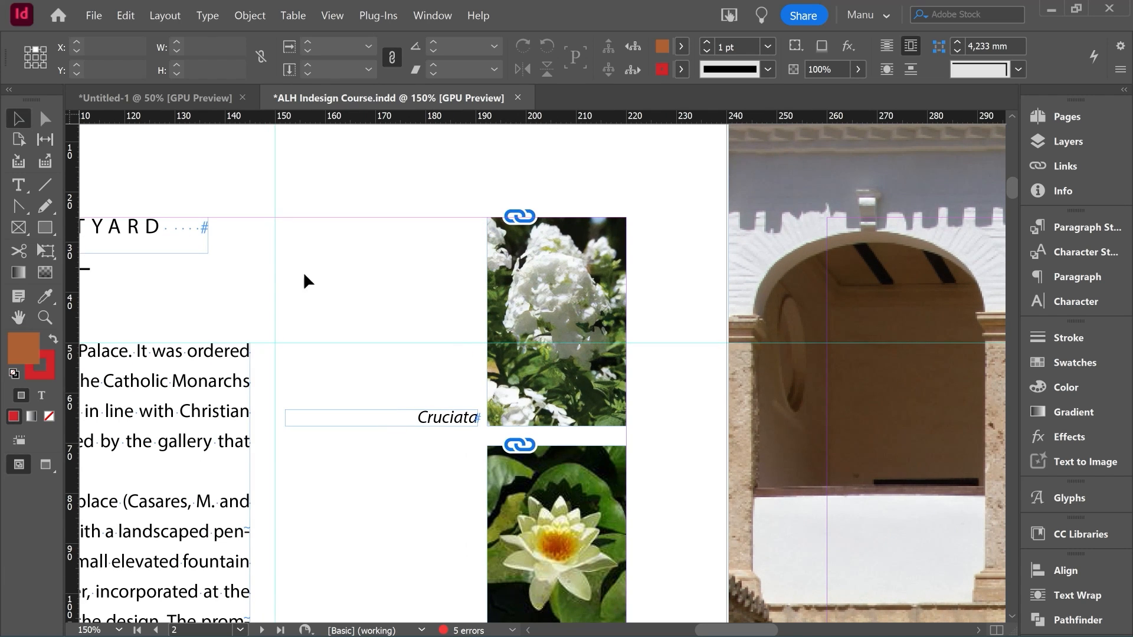
left_click(430, 422)
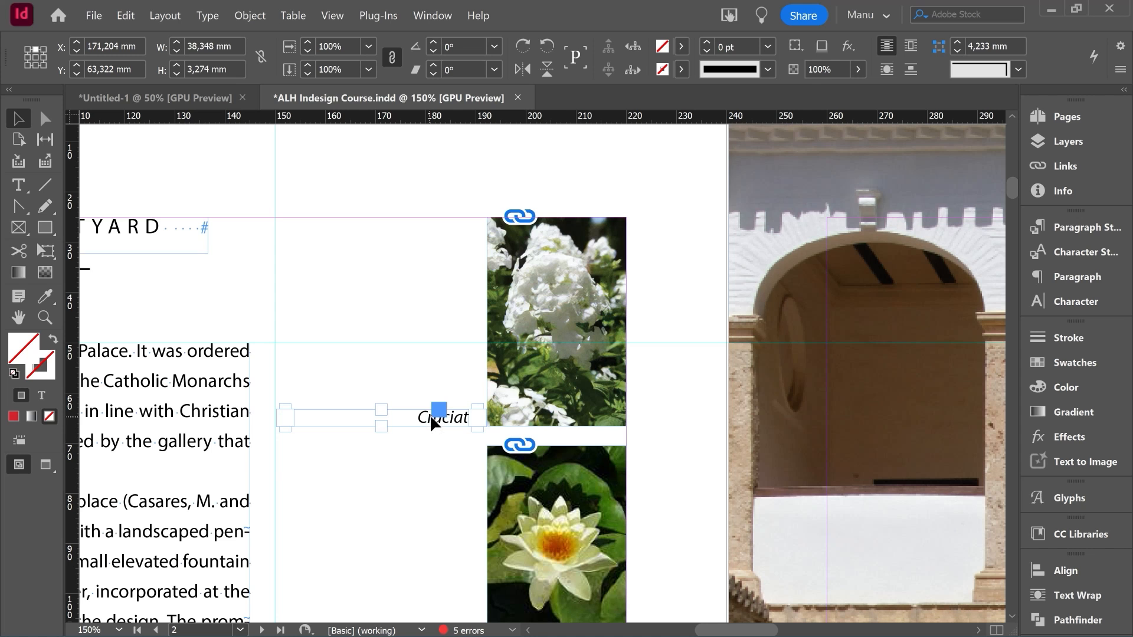
Open the Caption Setup settings for the white flower photo
left_click(566, 381)
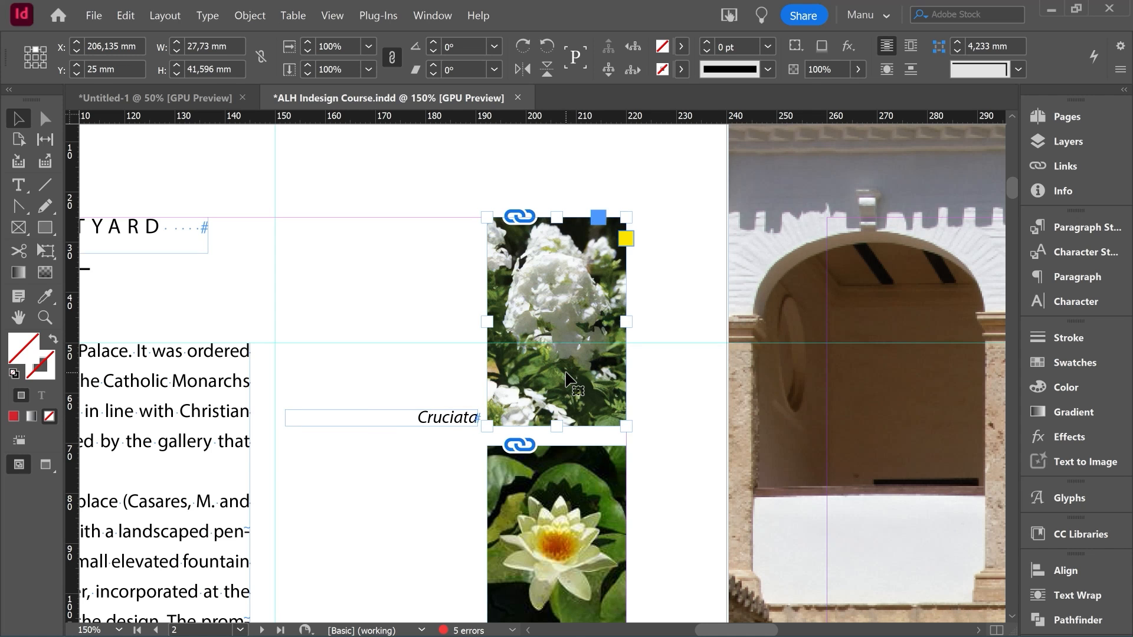
right_click(567, 381)
mouse_move(631, 423)
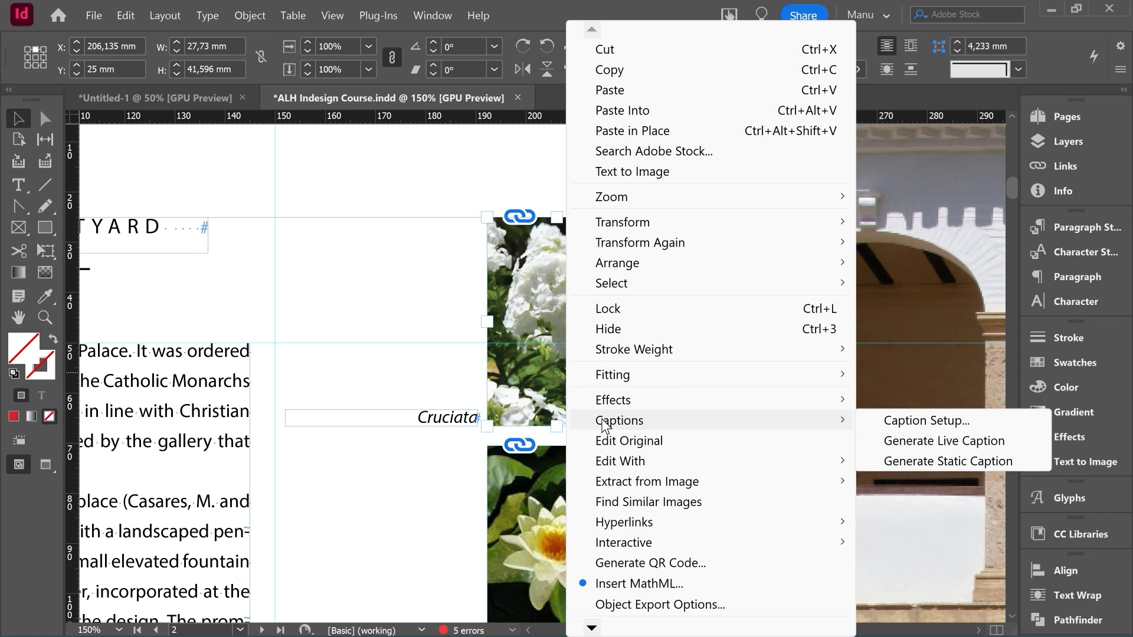
left_click(249, 16)
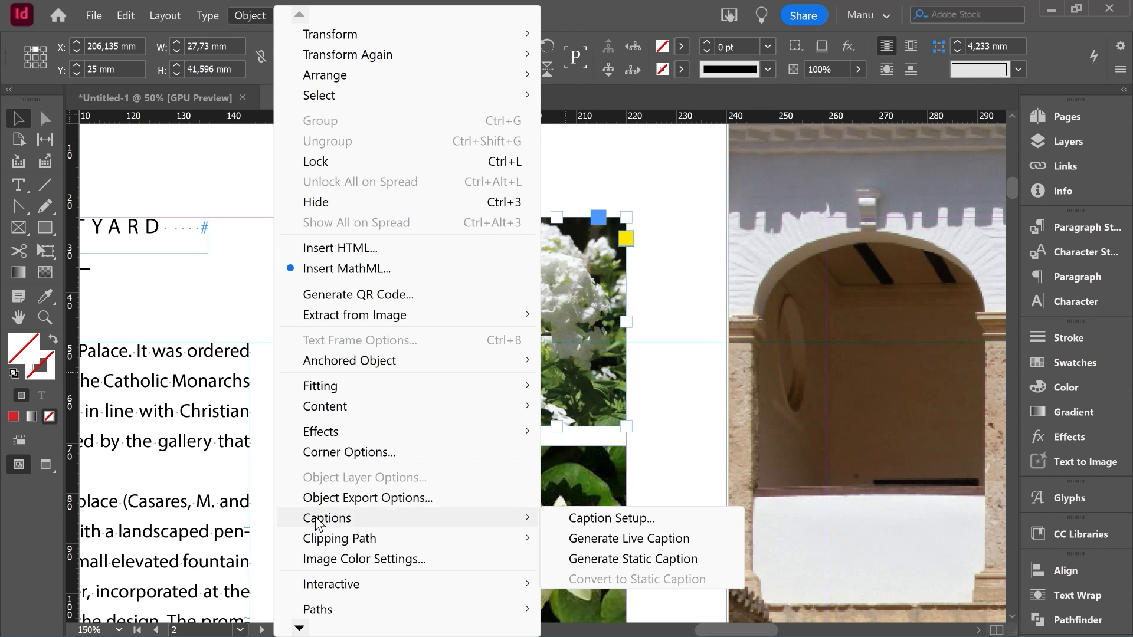
left_click(256, 13)
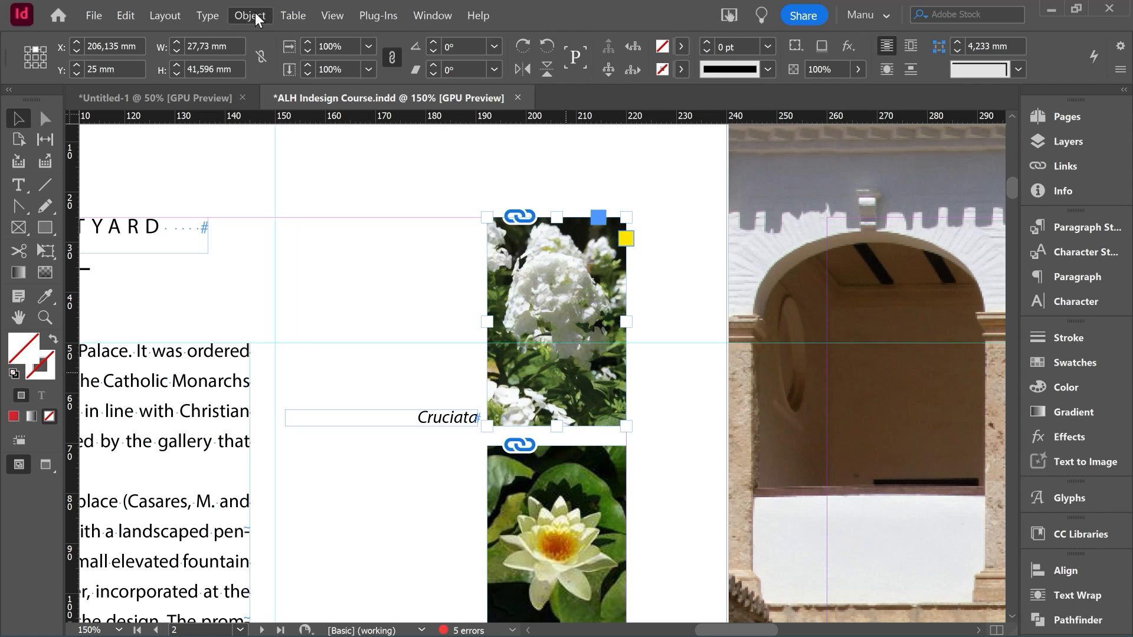
right_click(554, 320)
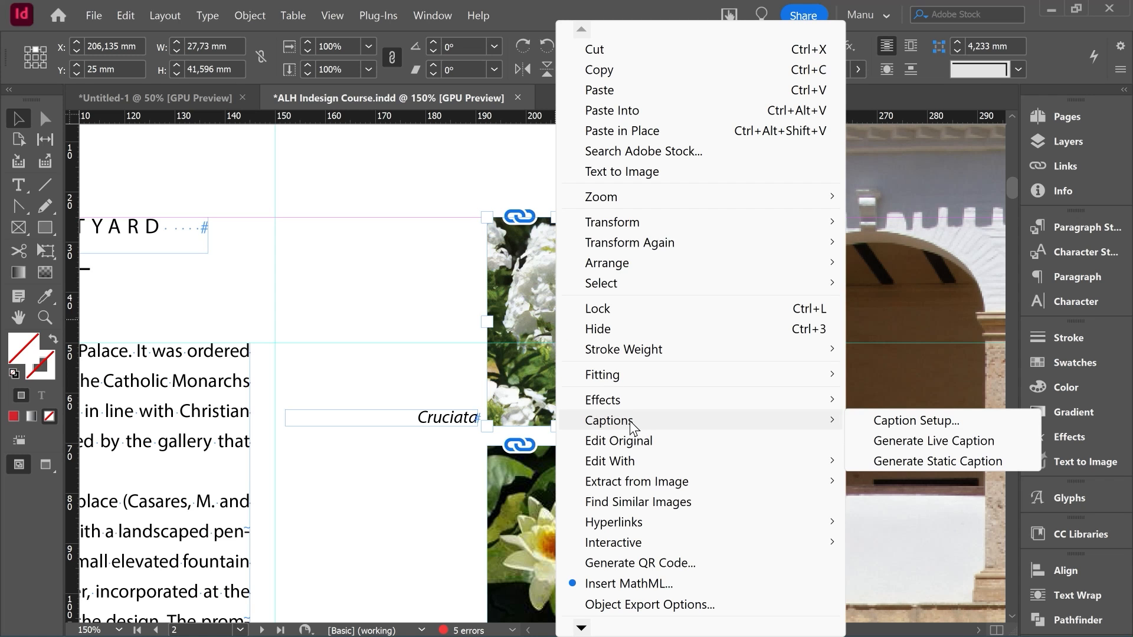
left_click(898, 421)
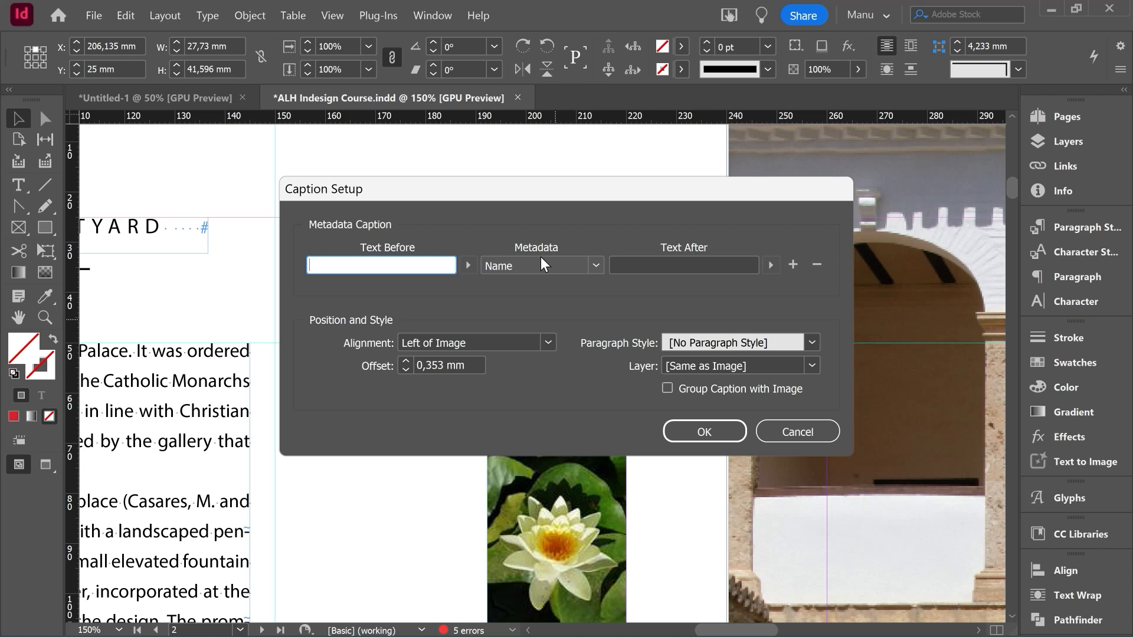
Check the available caption metadata types, and try adding a second metadata row before removing it
left_click(594, 266)
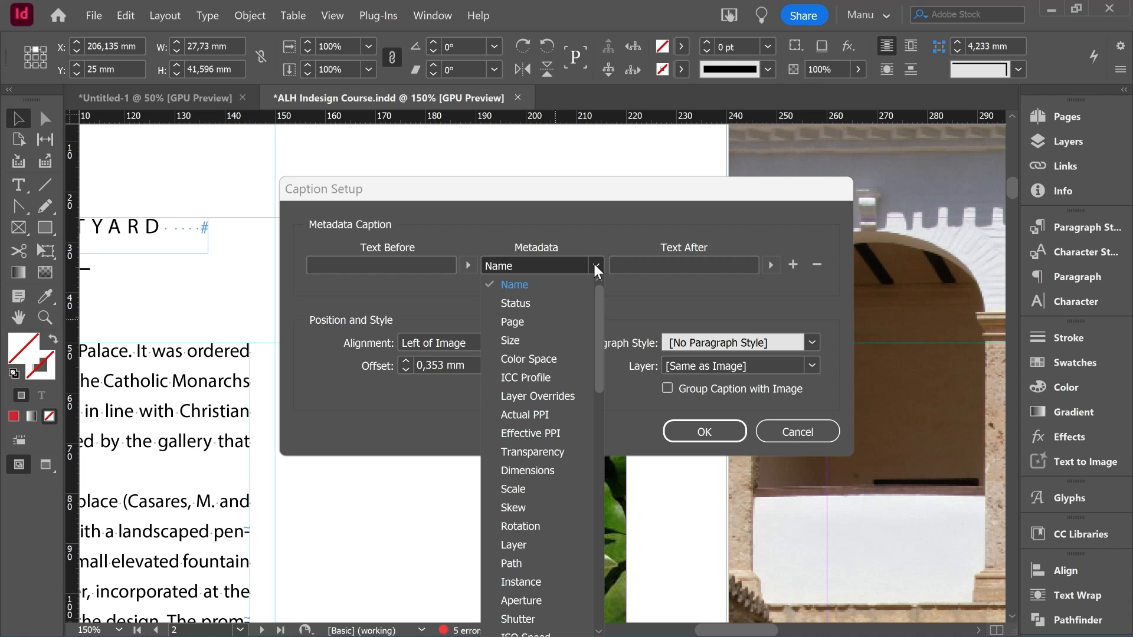
left_click(594, 267)
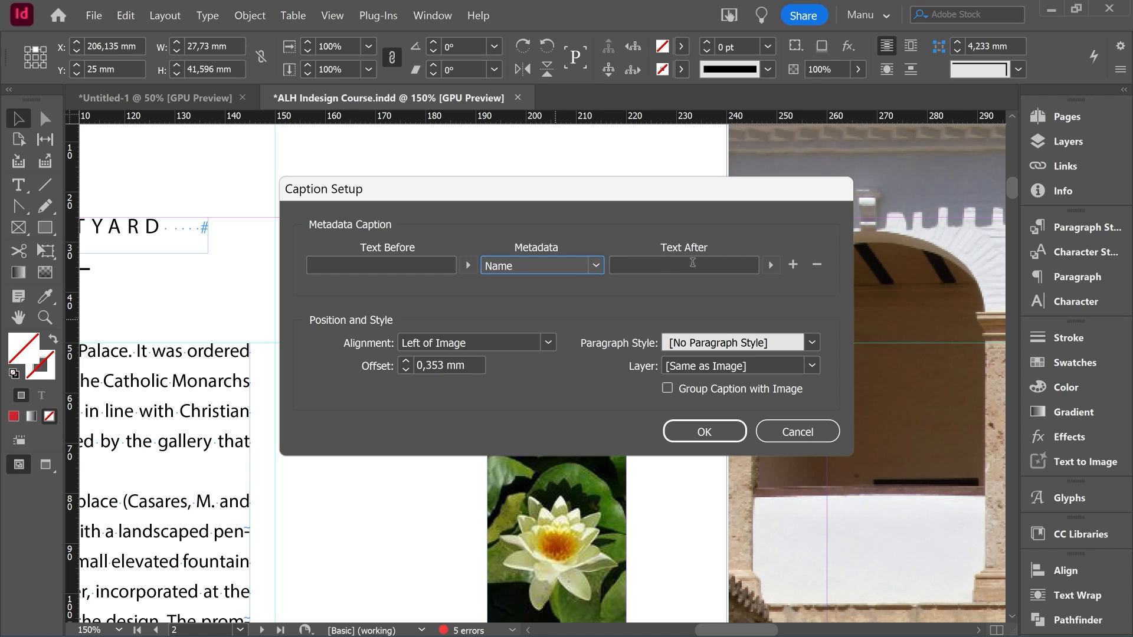
left_click(793, 264)
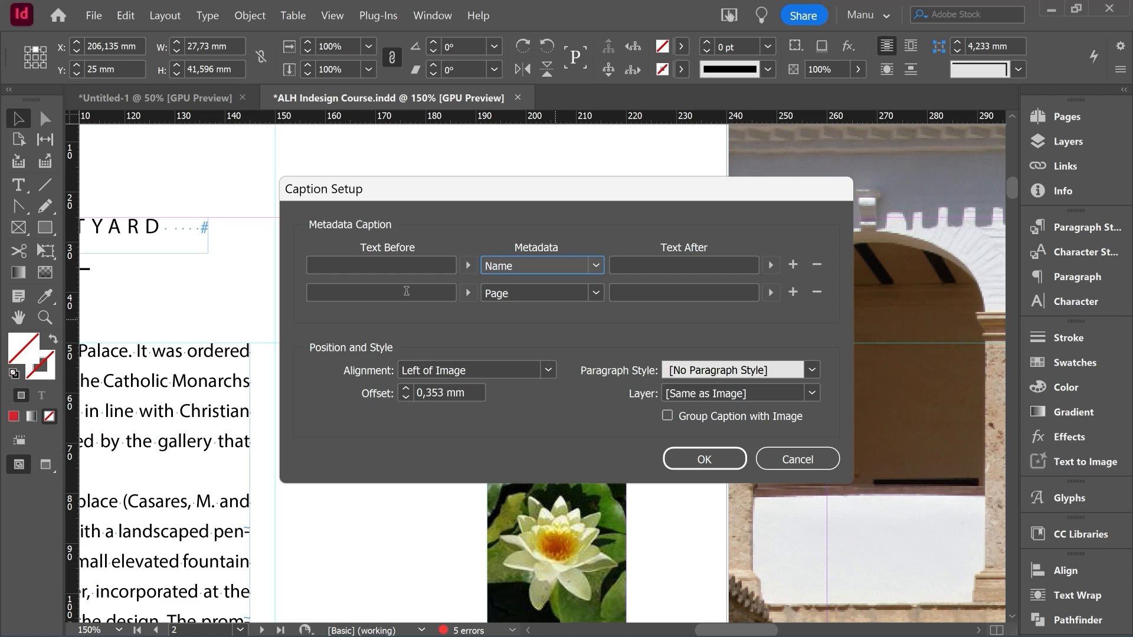
left_click(817, 293)
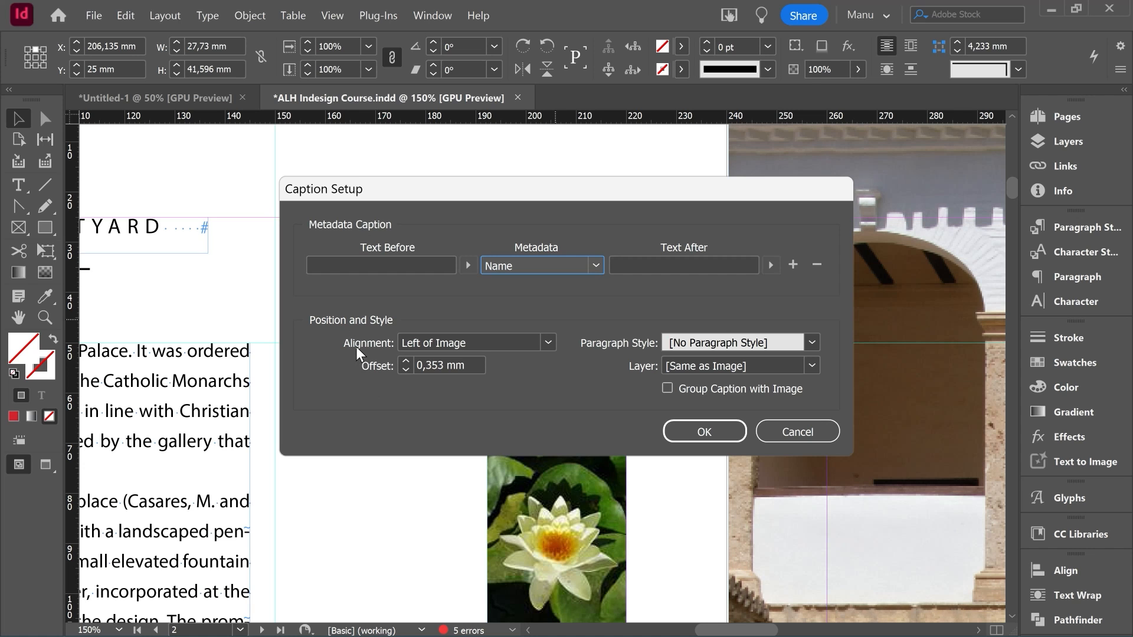
Set the caption alignment to Below Image, increase the offset slightly and accept the caption setup
left_click(548, 343)
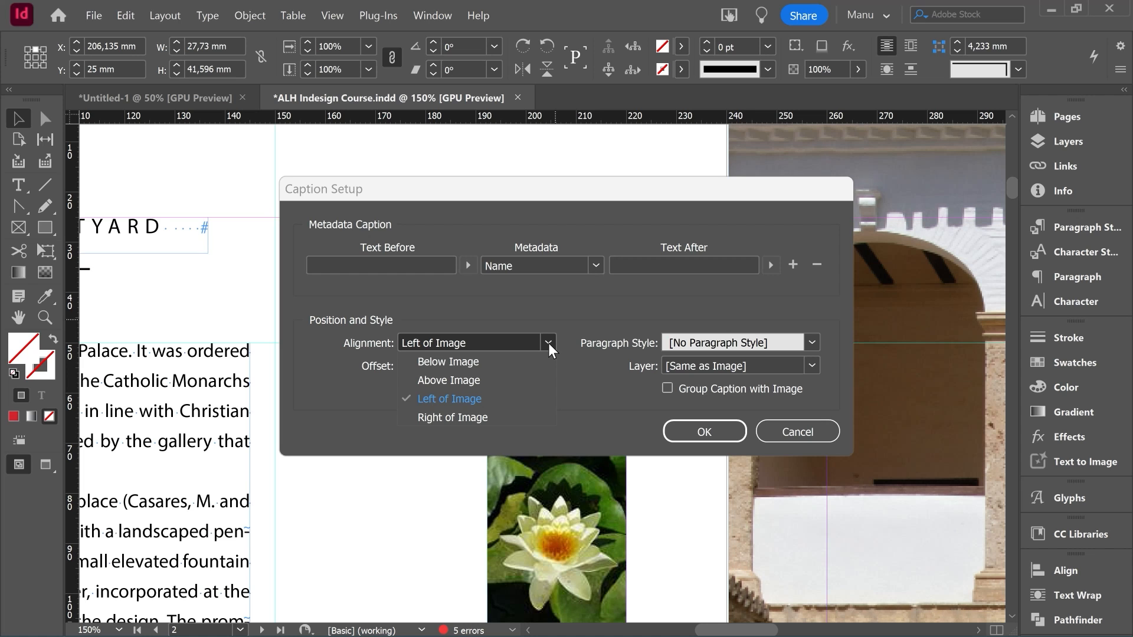
left_click(451, 363)
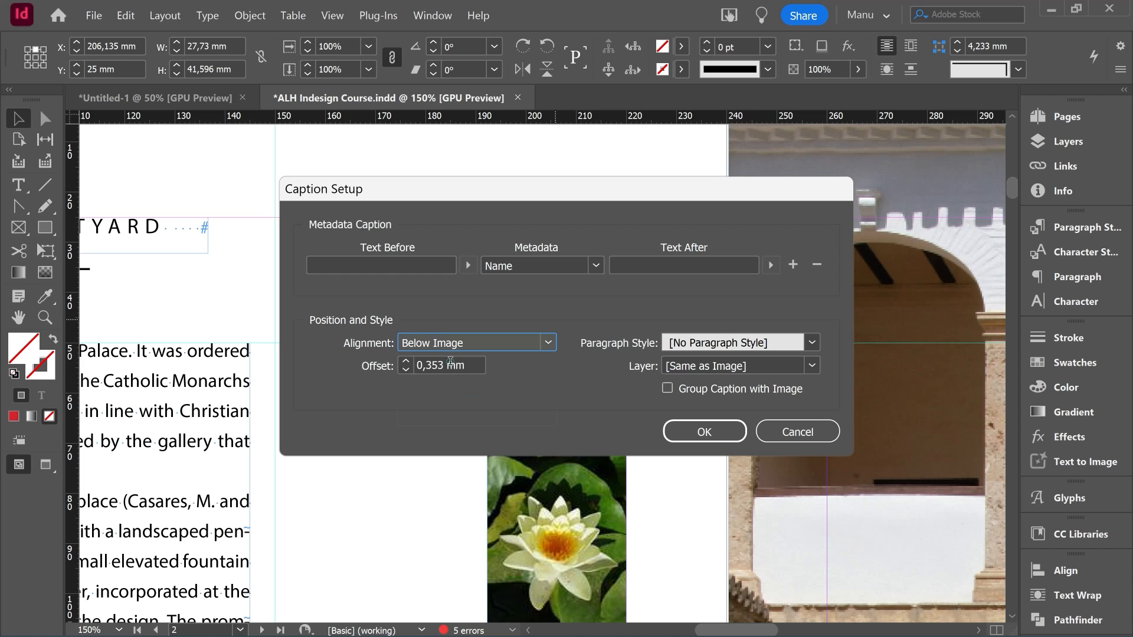
left_click(406, 361)
left_click(704, 431)
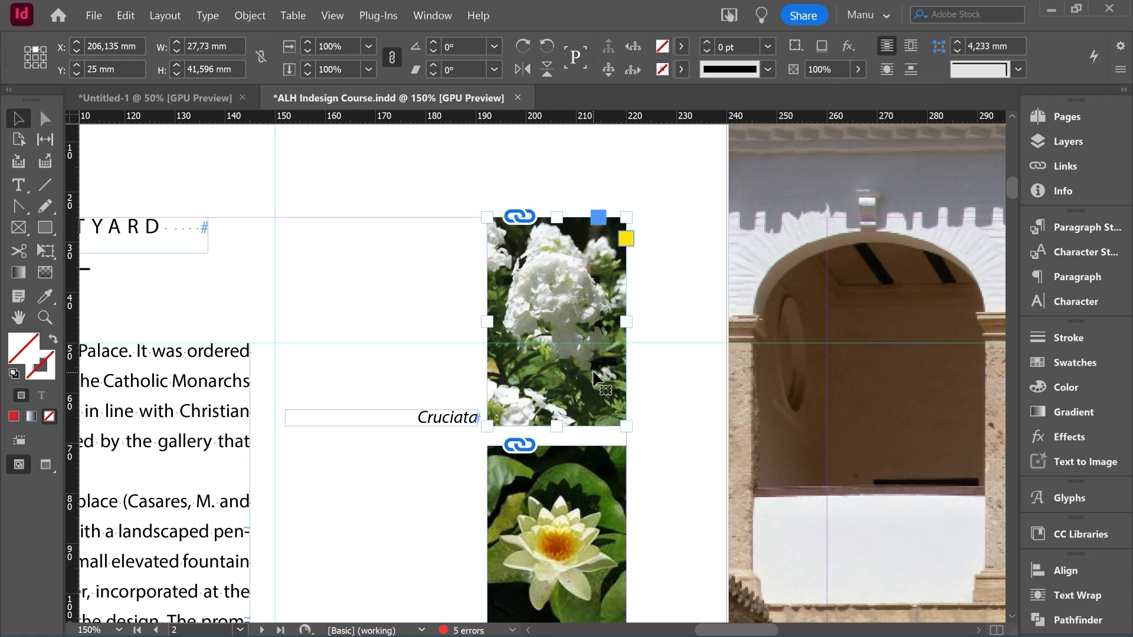
right_click(592, 373)
mouse_move(647, 420)
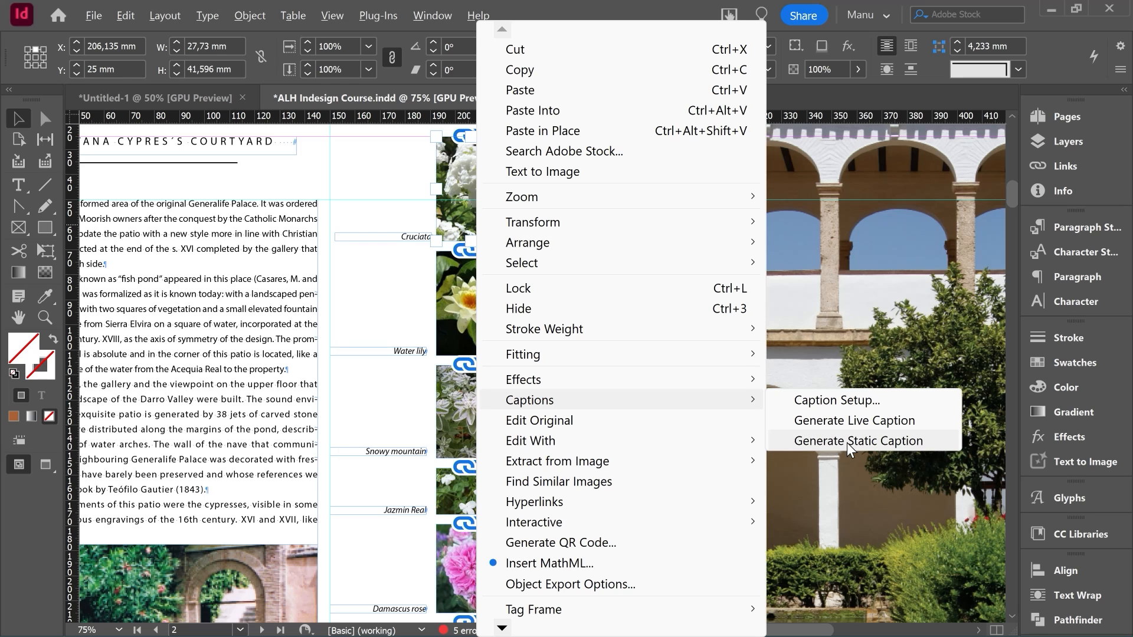
key("Escape")
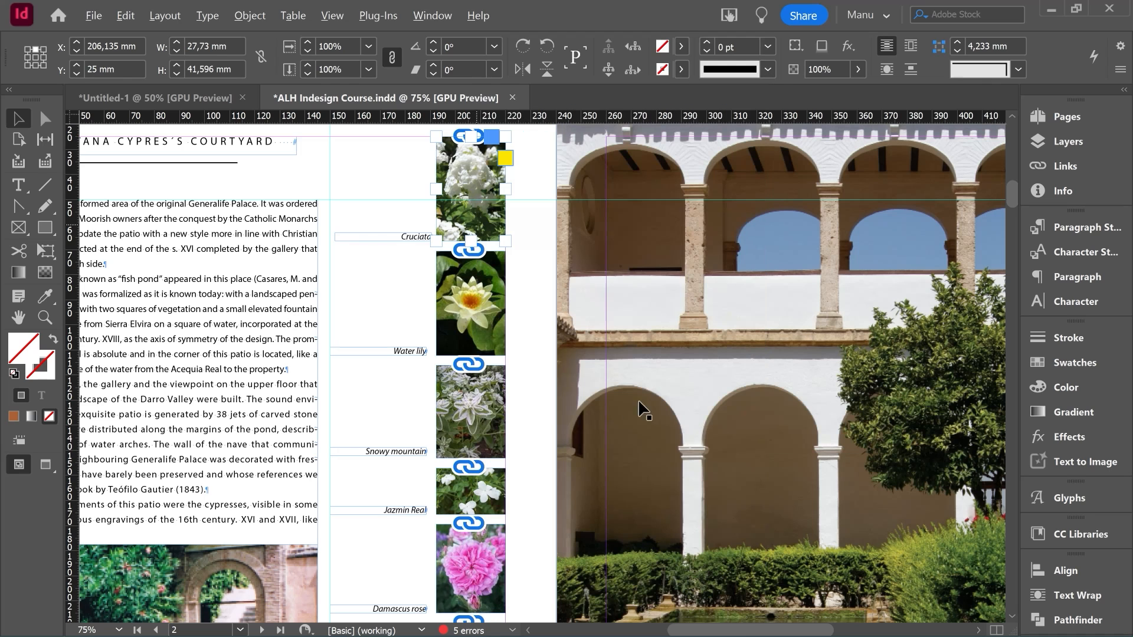
Generate a static caption for the white flower photo
left_click(528, 294)
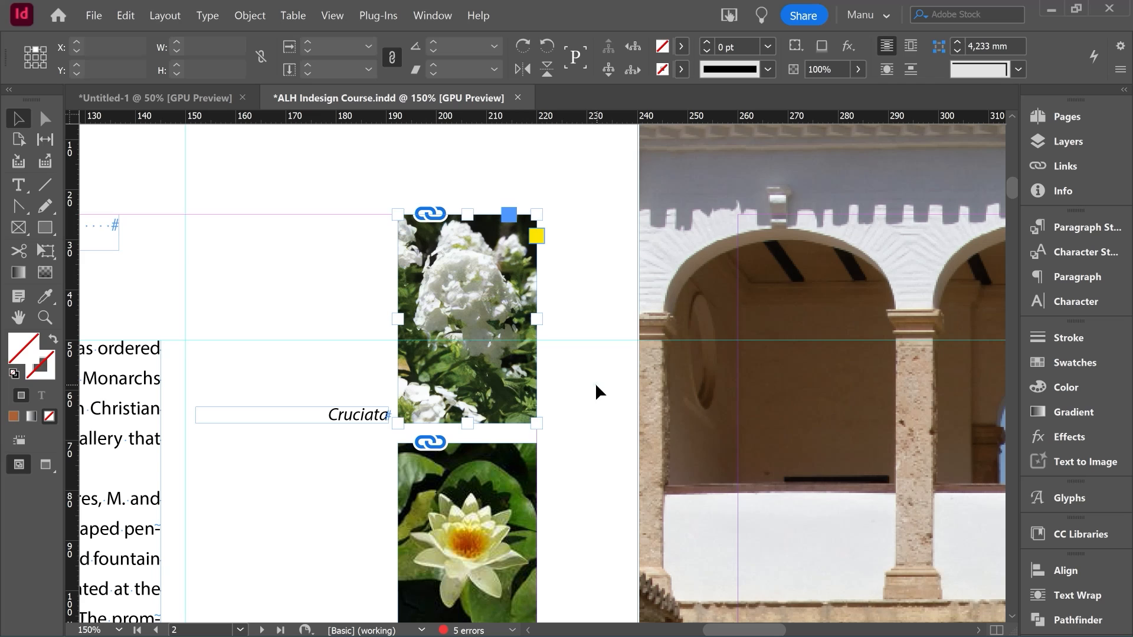
left_click(594, 383)
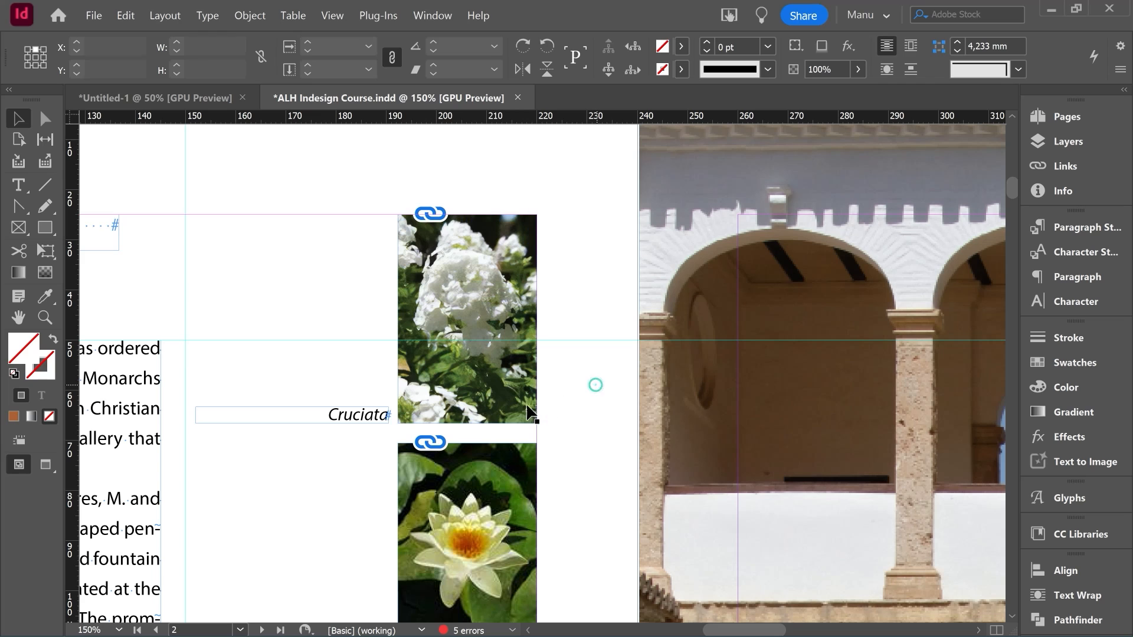
left_click(497, 373)
right_click(495, 370)
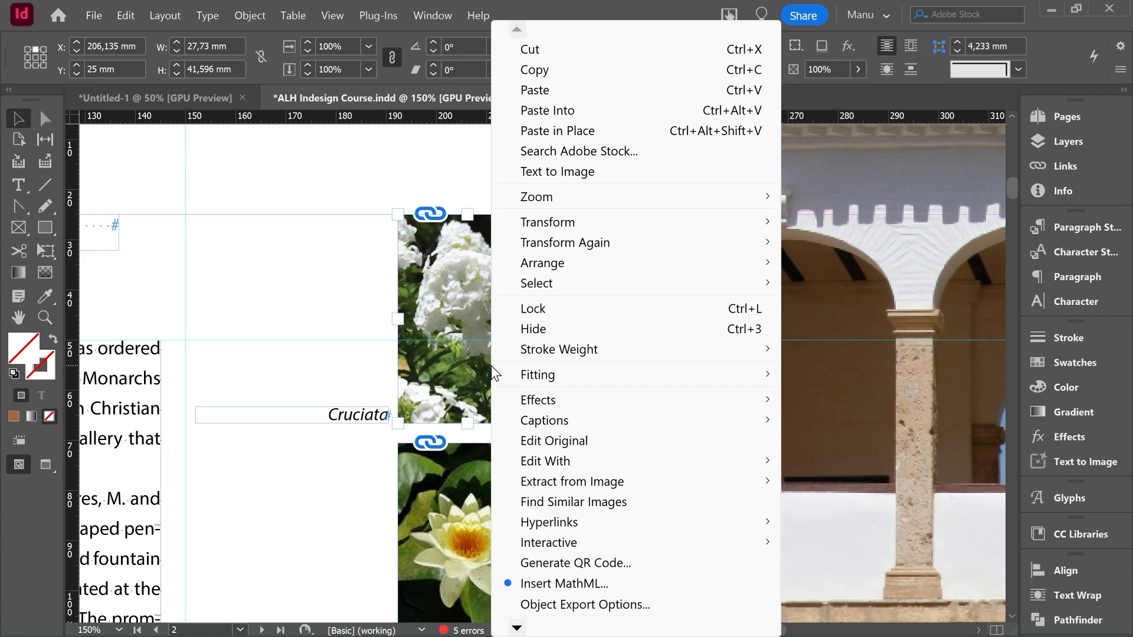
mouse_move(548, 420)
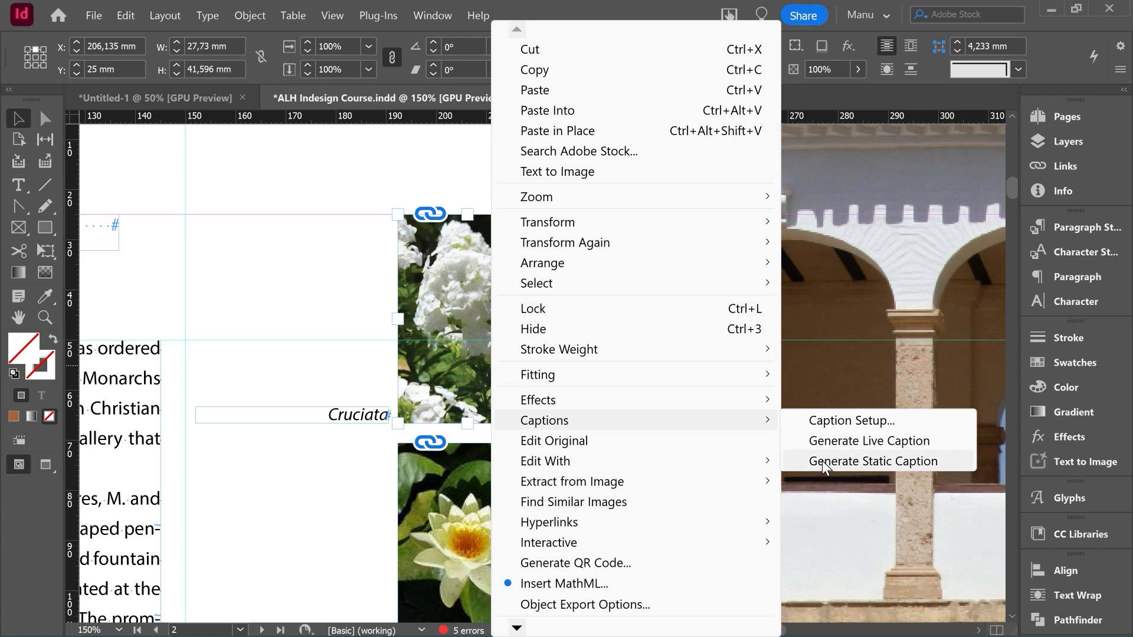
left_click(828, 460)
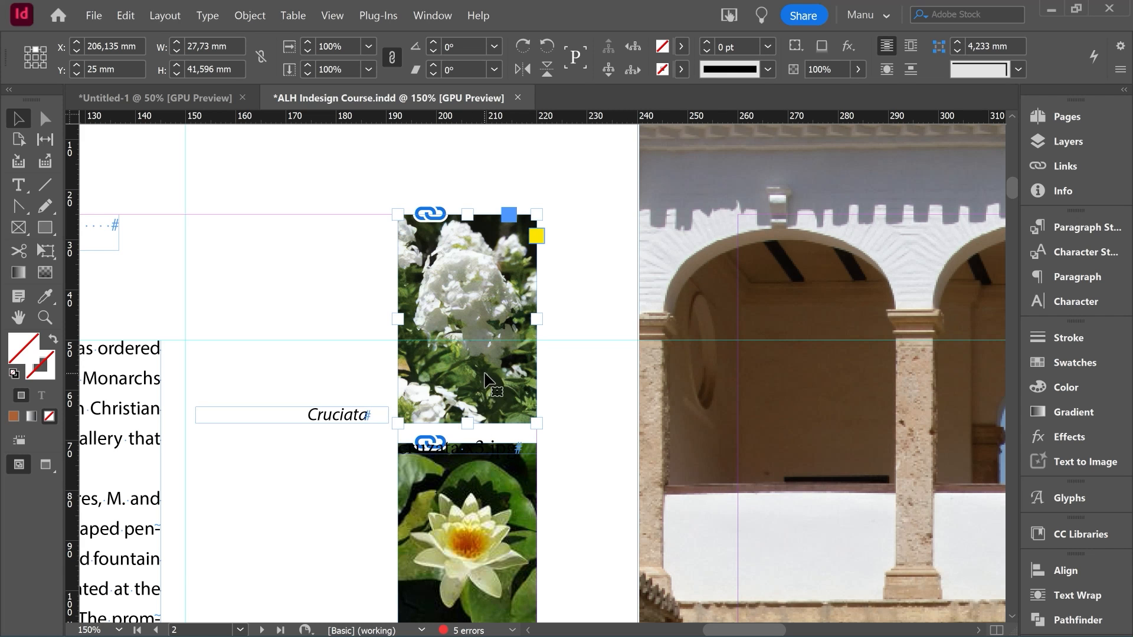
Lower the upper edge of the water lily photo frame to make it about 34 mm high, clearing the generated caption
scroll(489, 395, "down", 4)
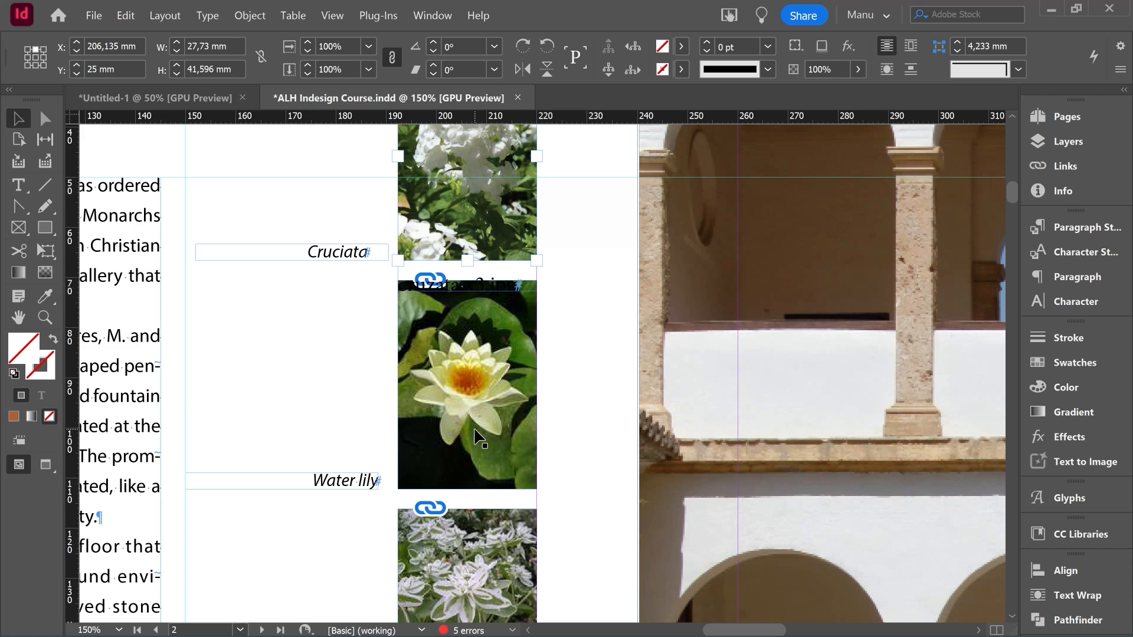
left_click(477, 430)
scroll(477, 430, "up", 1)
left_click_drag(466, 321, 464, 360)
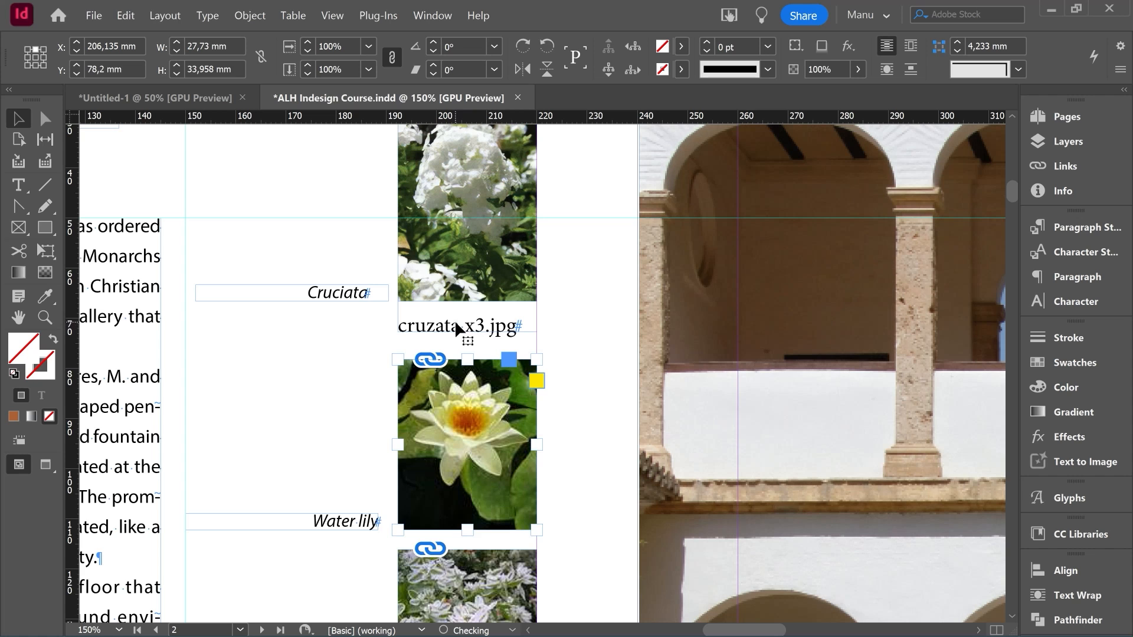
Set the text wrap offsets of the generated caption frame to 0 mm on all four sides
left_click(455, 322)
left_click(587, 318)
left_click(453, 327)
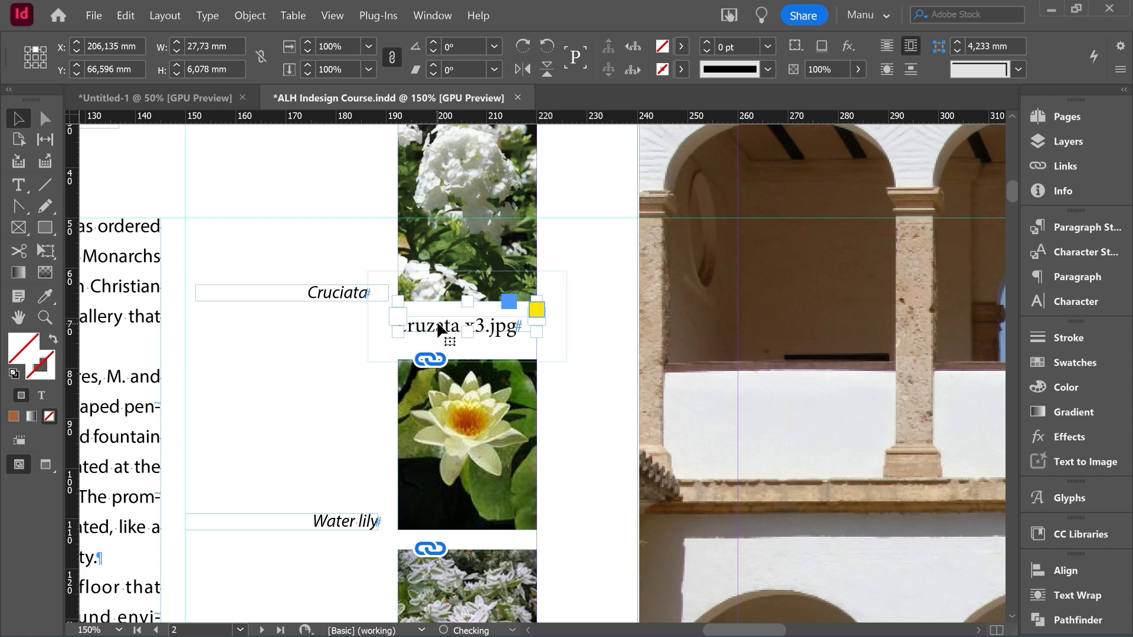
left_click(1064, 595)
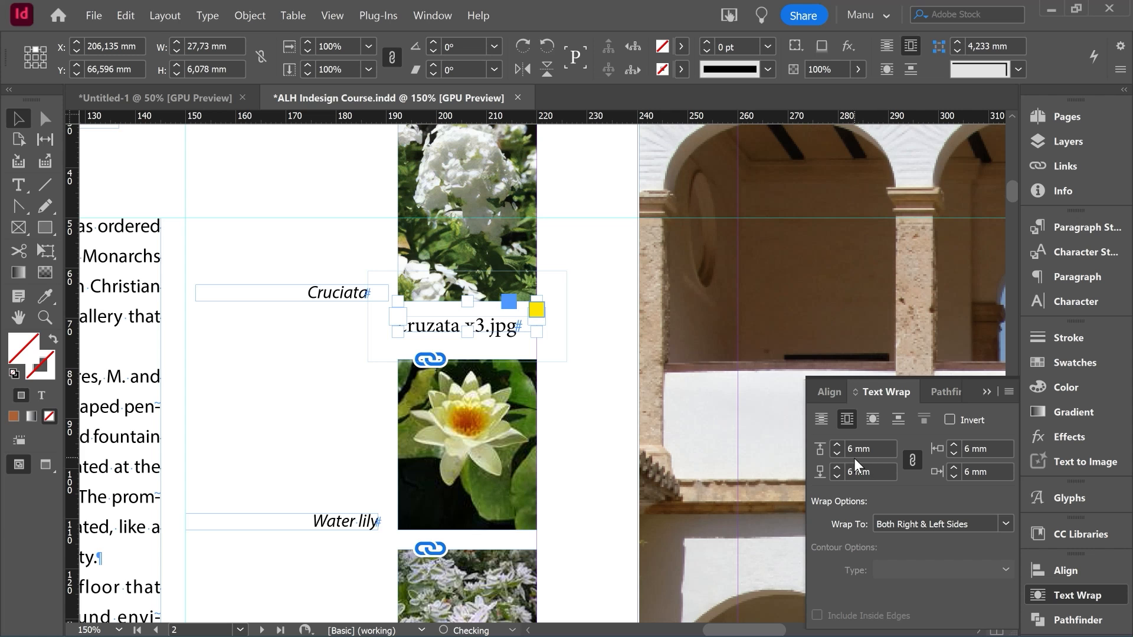
left_click_drag(881, 450, 836, 452)
type("0")
key("Return")
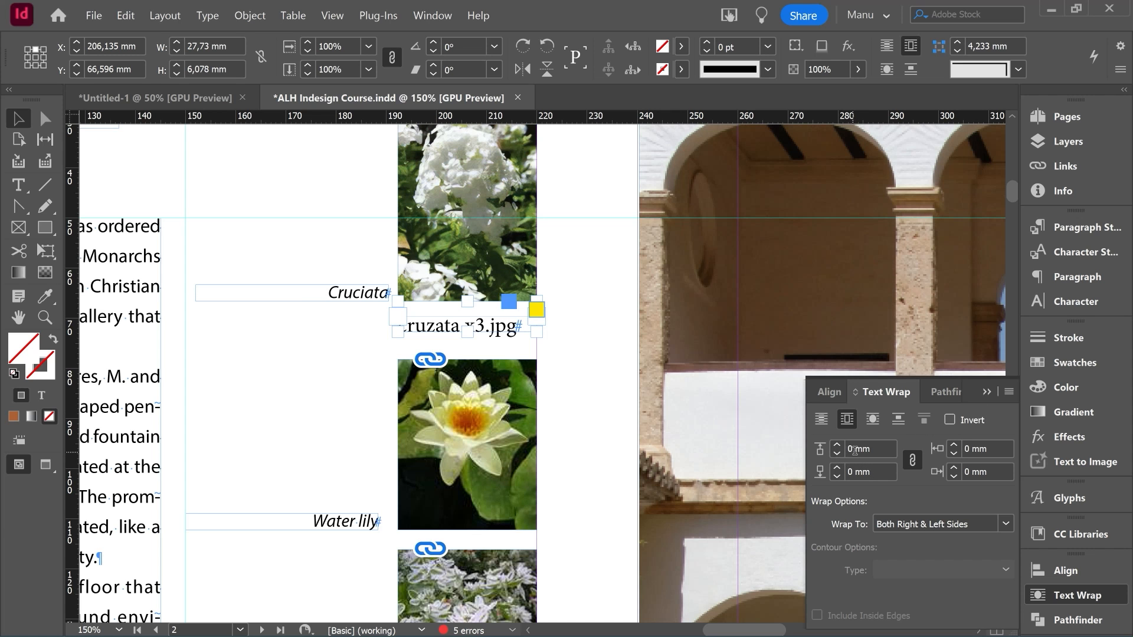
Replace the generated caption's file name with "Cruciata" and put away the Text Wrap settings
key("ctrl+equal")
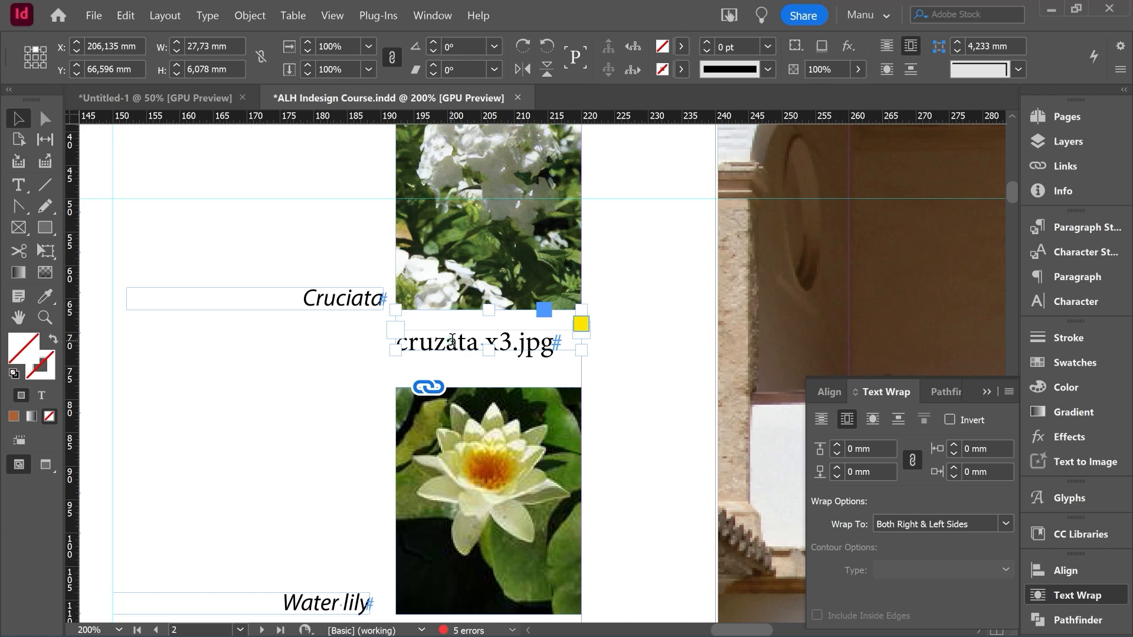
double_click(447, 342)
left_click(474, 344)
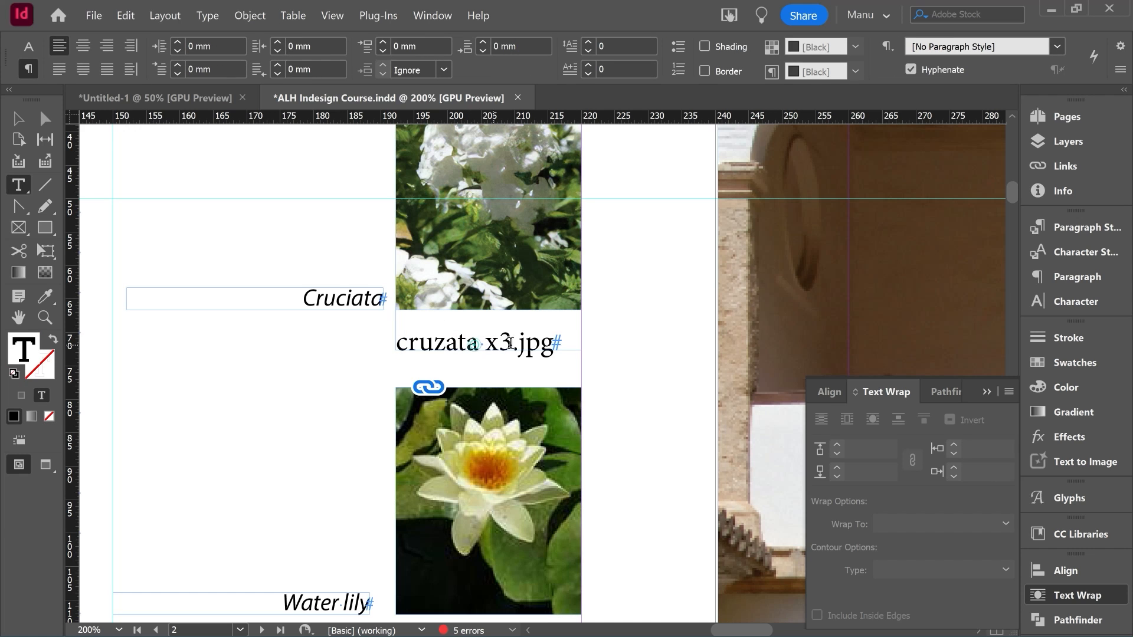
left_click(517, 343)
left_click_drag(554, 342, 391, 344)
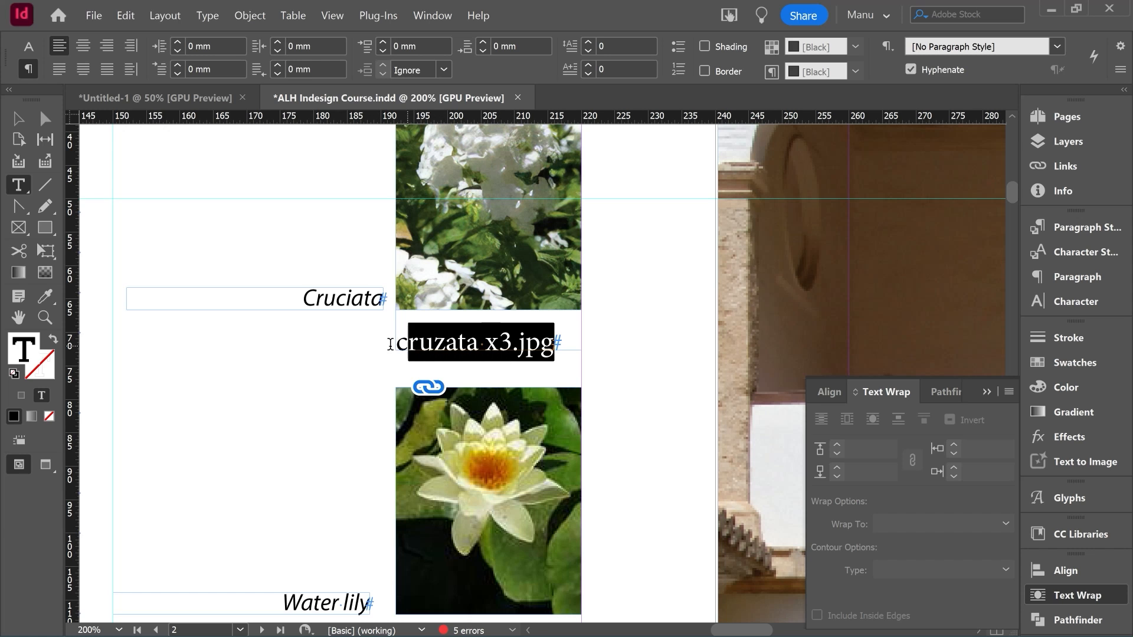
type("Cruciata")
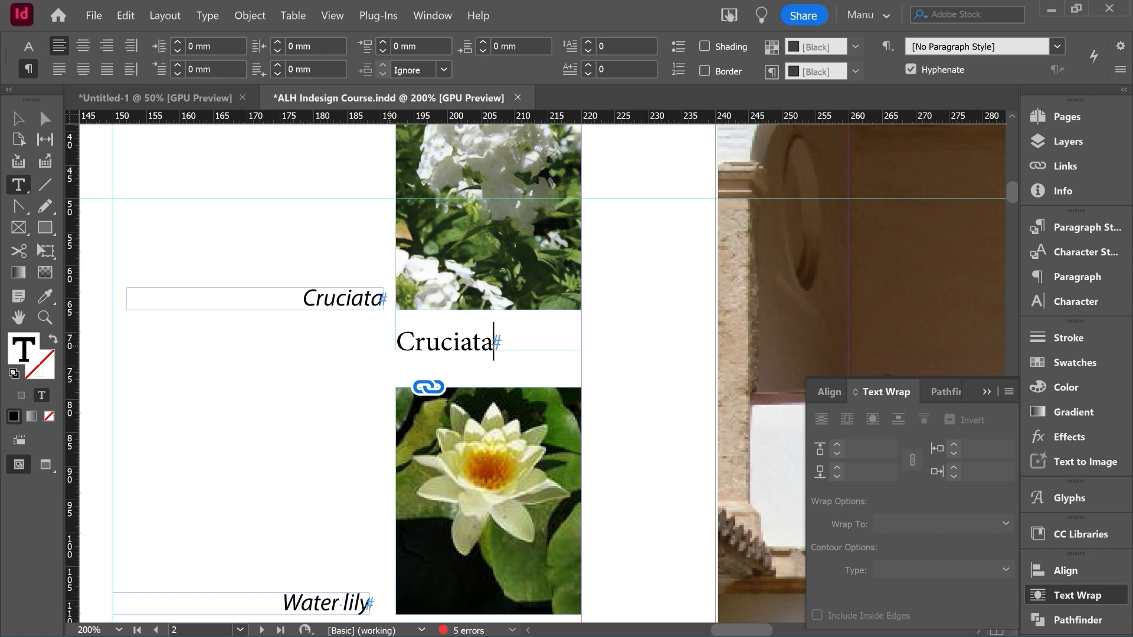
key("Escape")
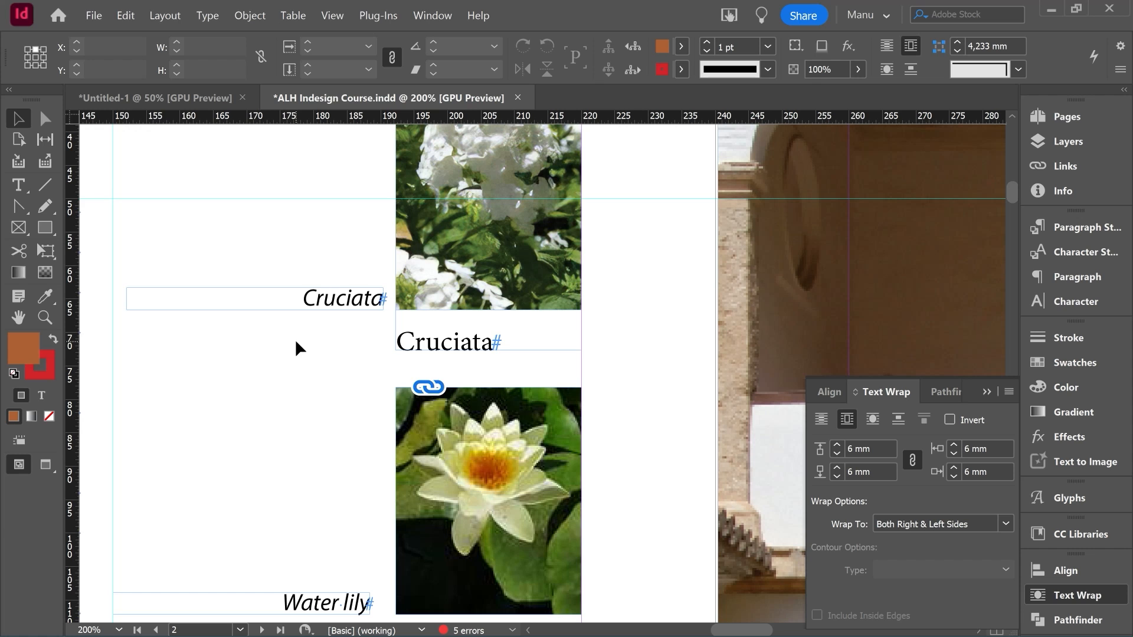
left_click(985, 392)
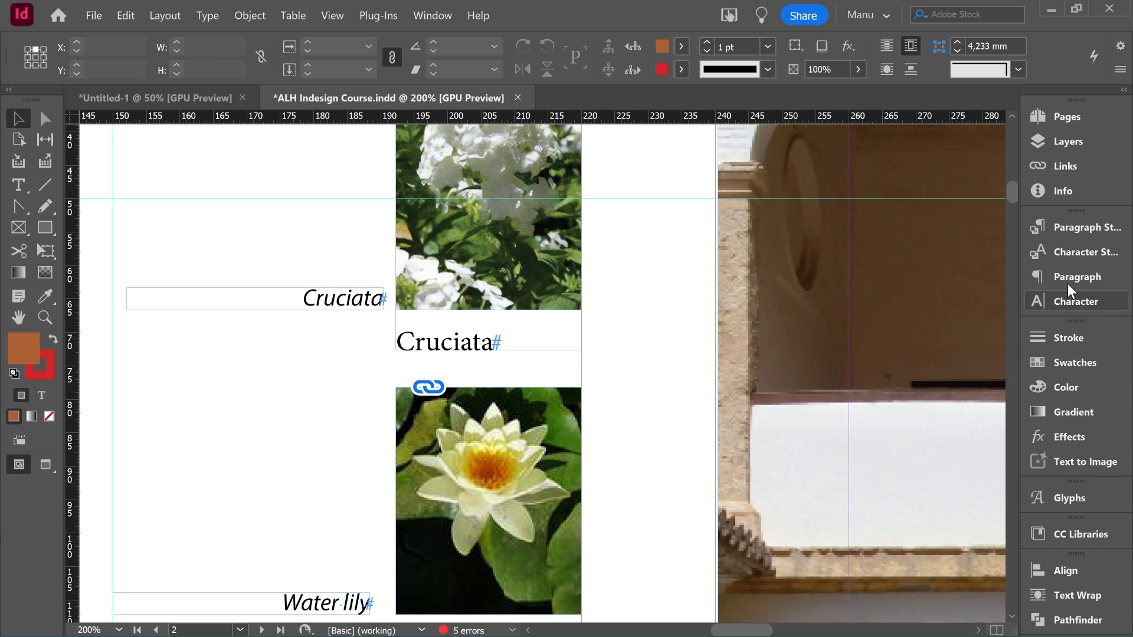
Apply the Captions paragraph style to the generated Cruciata caption below the white flower photo and compare it with the original caption
left_click(1082, 228)
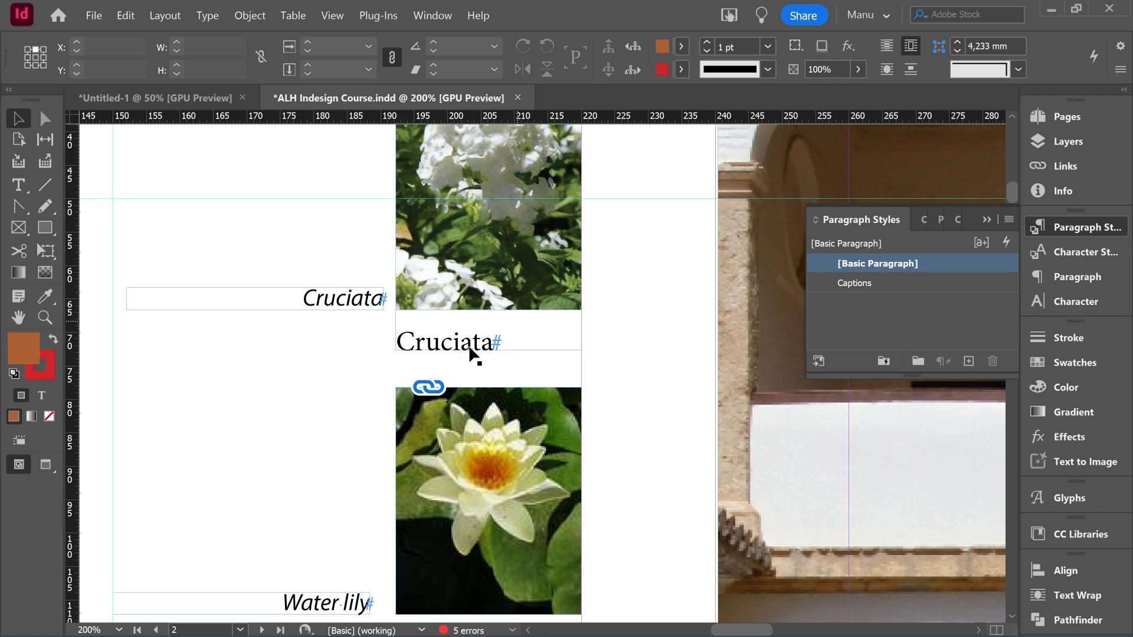
left_click(431, 340)
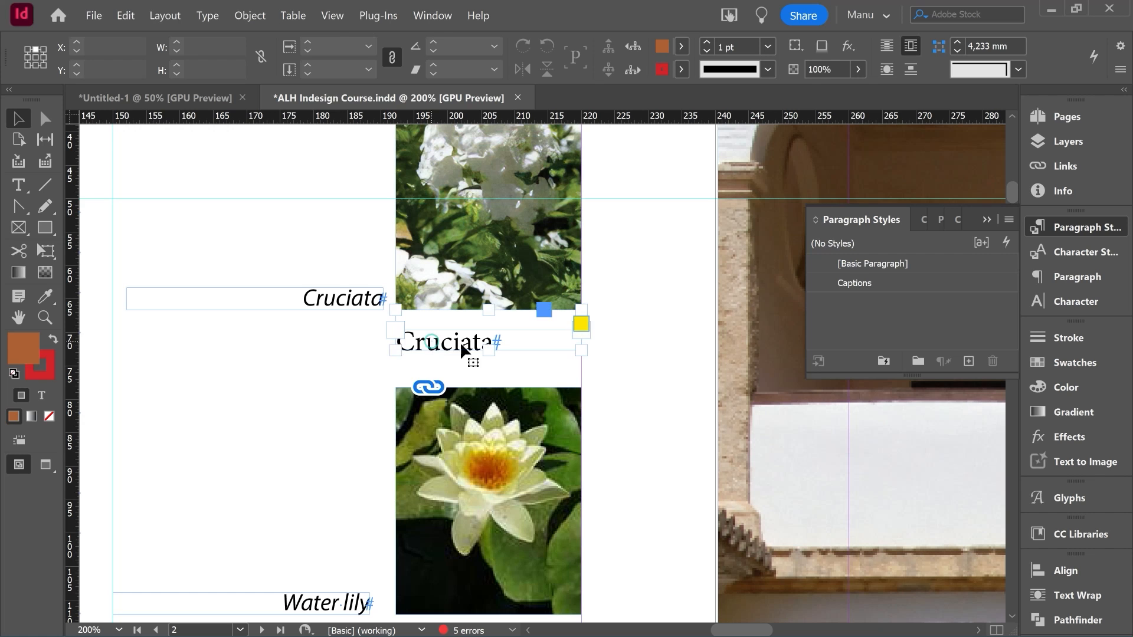
left_click(855, 283)
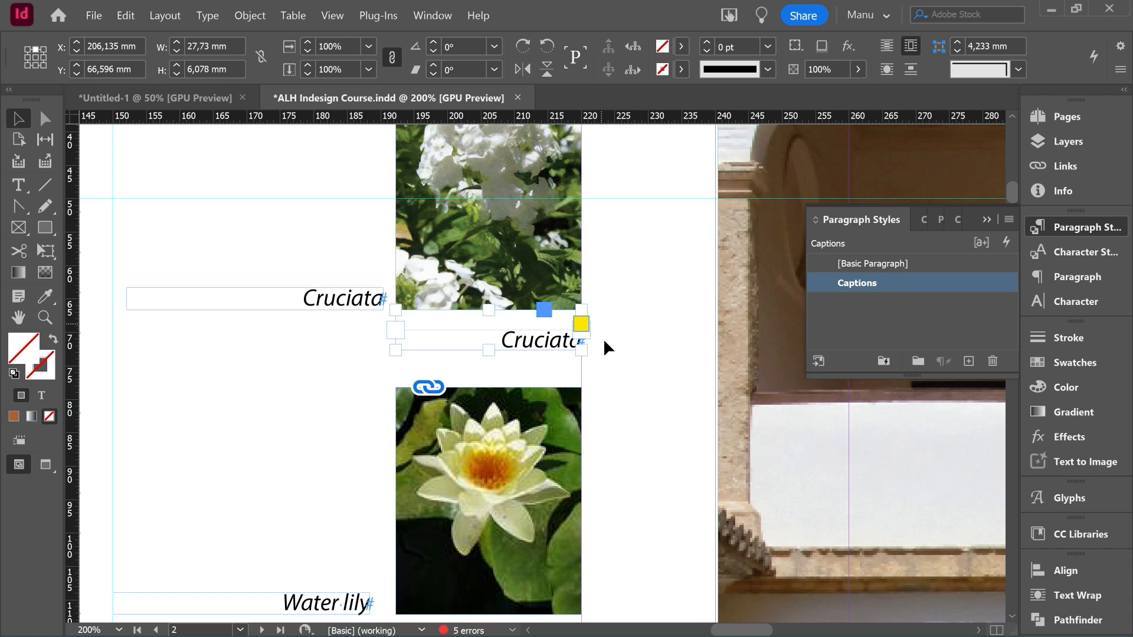
left_click(628, 355)
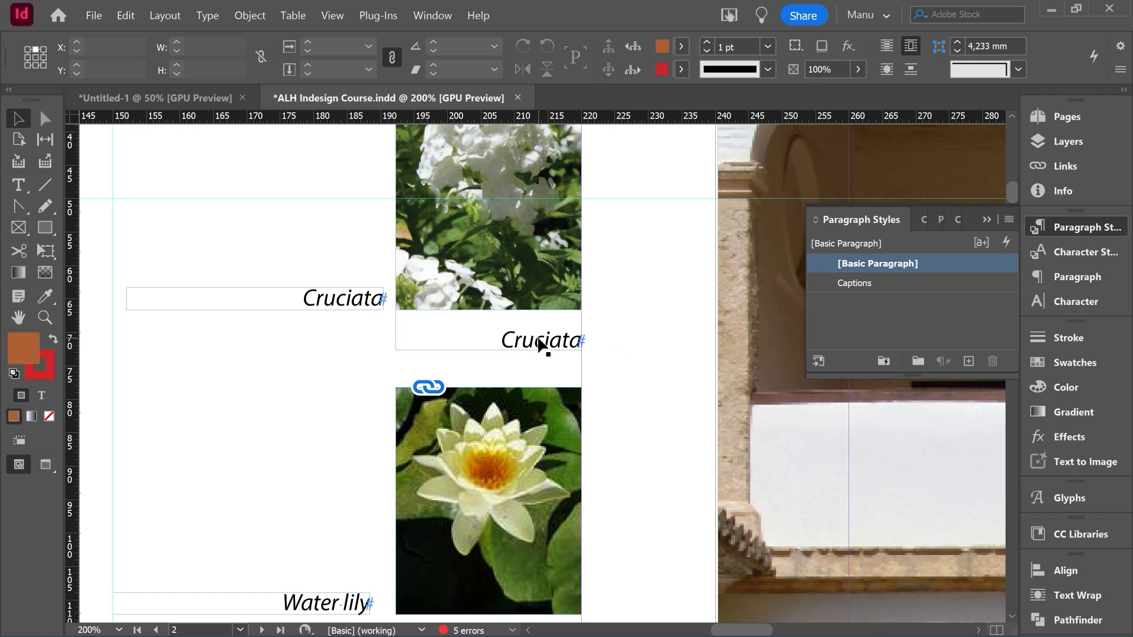
left_click(310, 304)
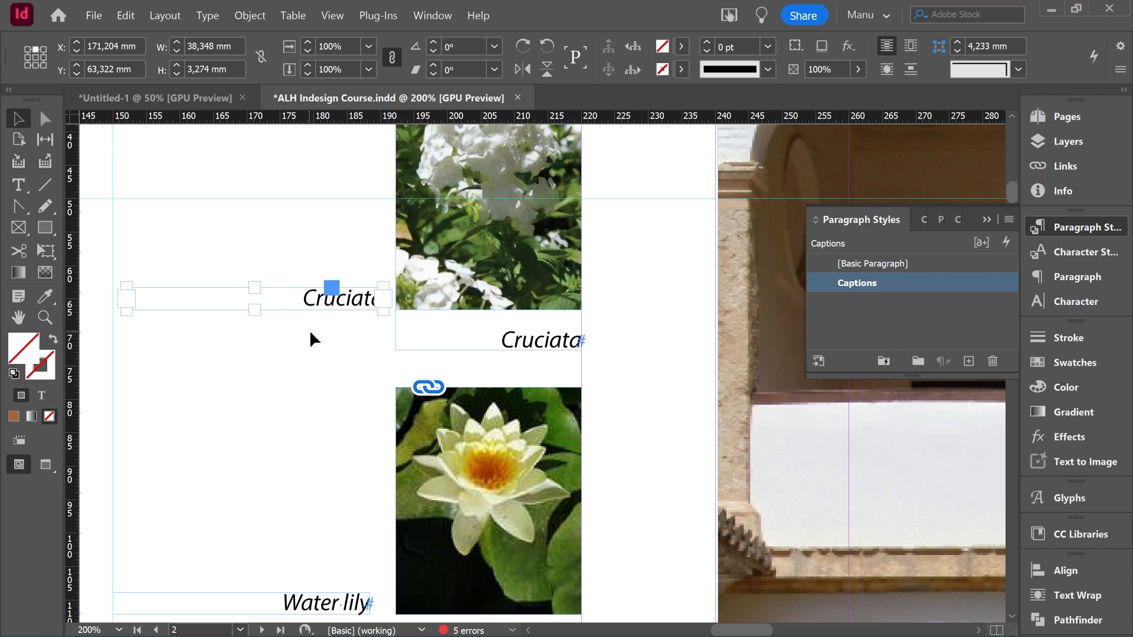
left_click(540, 336)
Set the caption setup for the water lily photo to use the Captions paragraph style
scroll(540, 333, "down", 4)
scroll(540, 333, "up", 1)
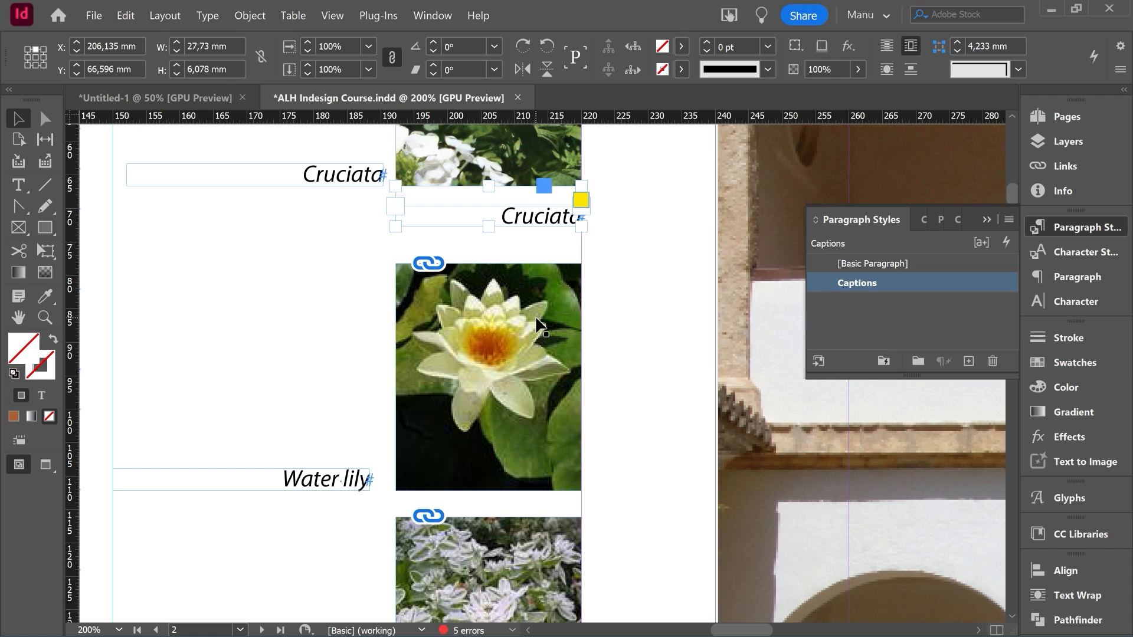
left_click(538, 323)
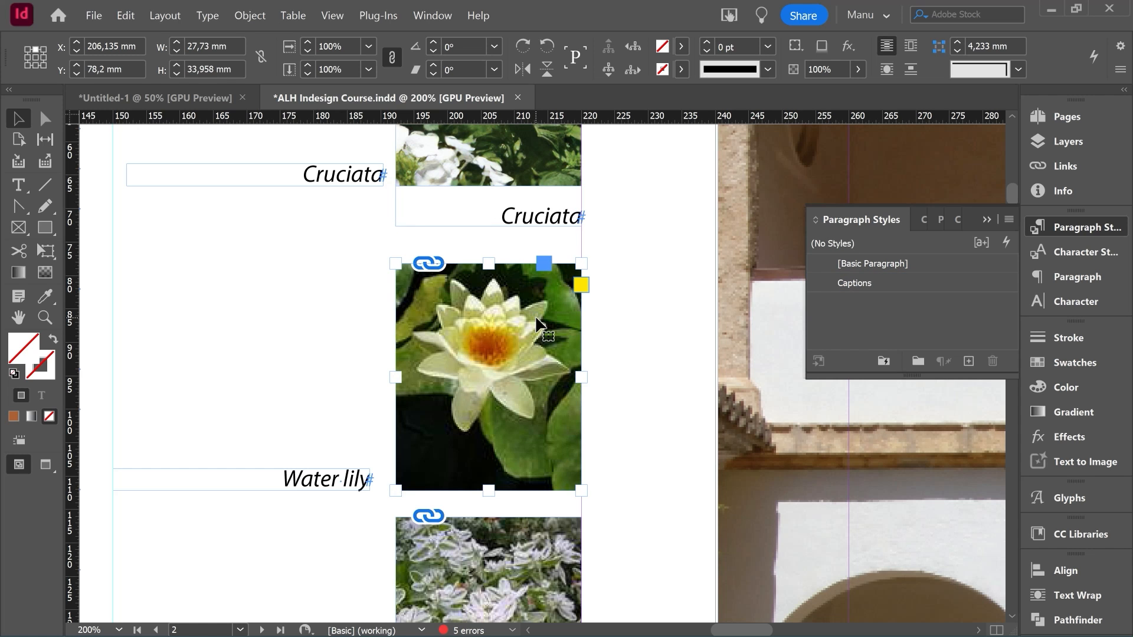
right_click(537, 320)
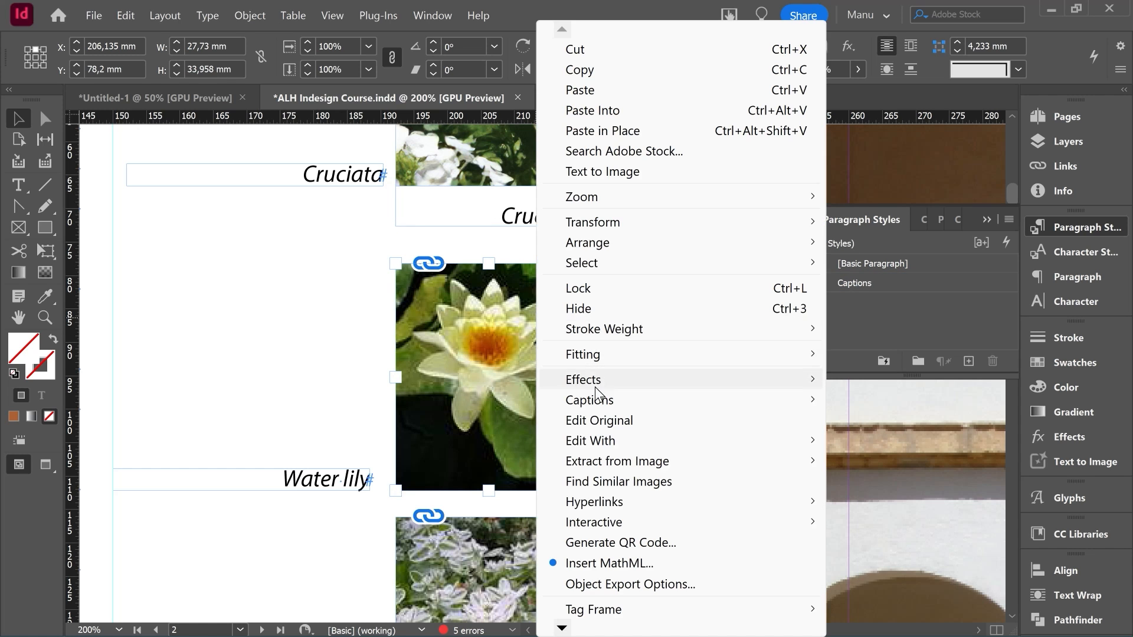
mouse_move(593, 404)
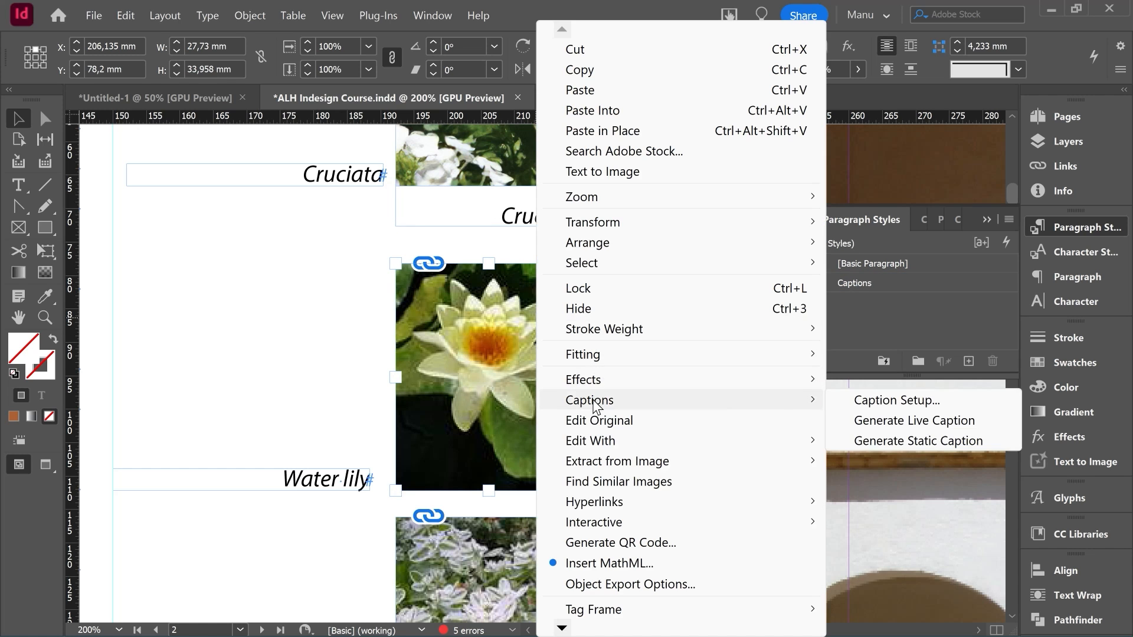
left_click(886, 401)
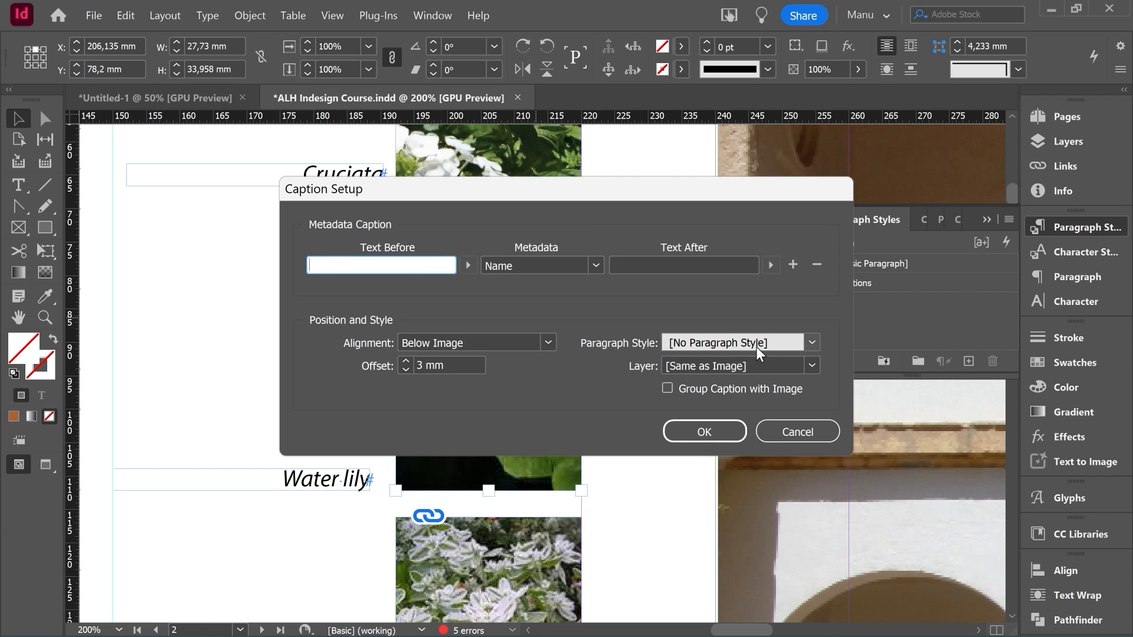
left_click(811, 342)
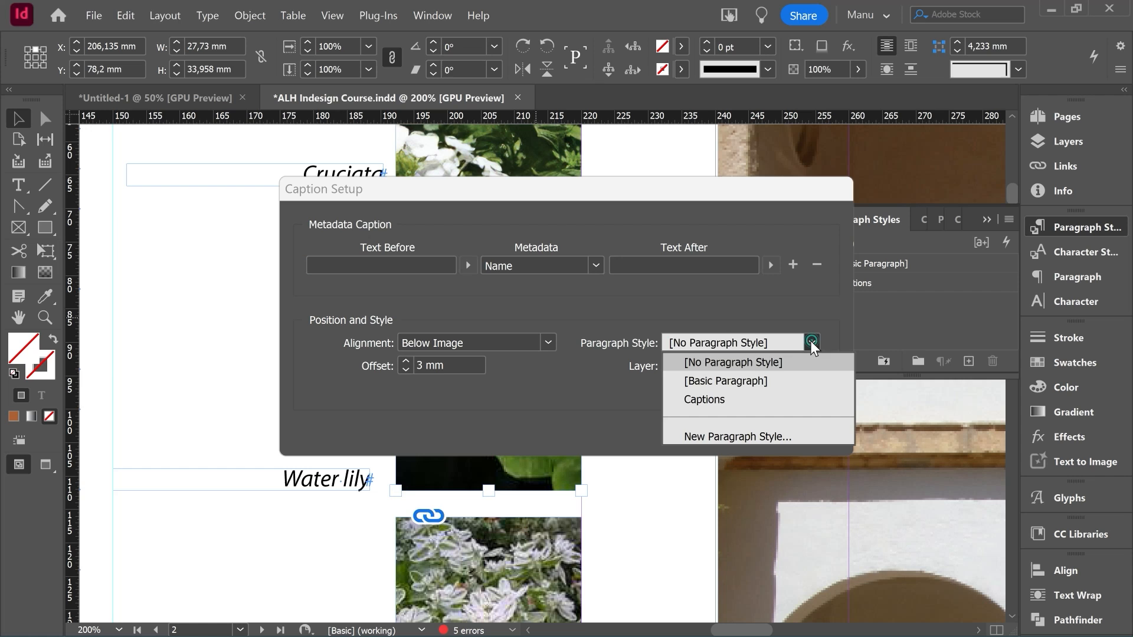
left_click(710, 399)
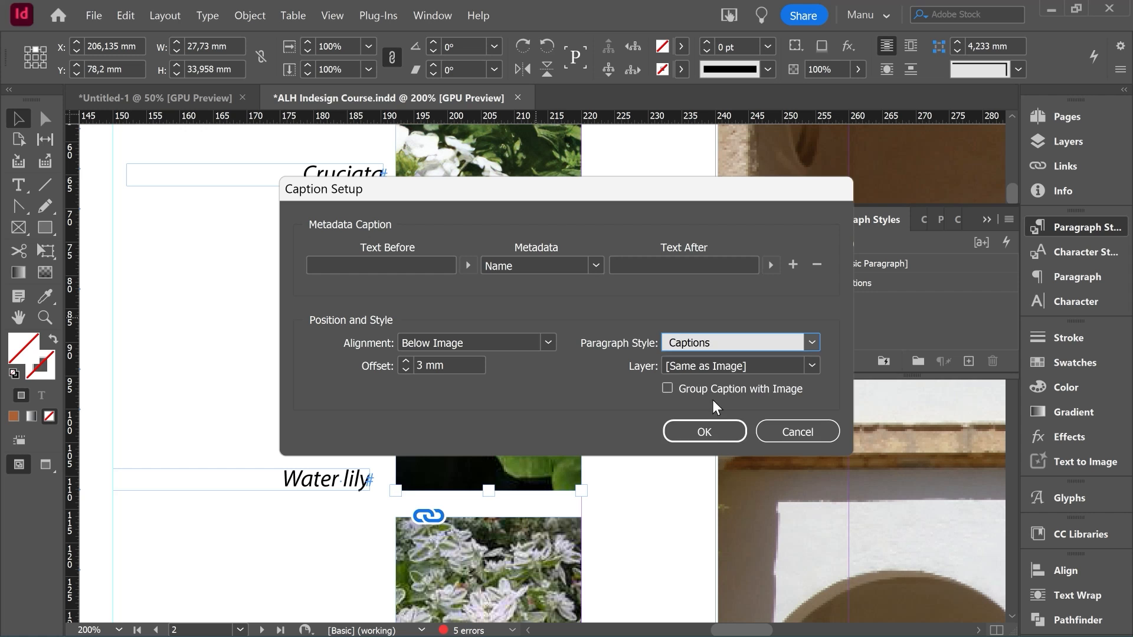
left_click(692, 431)
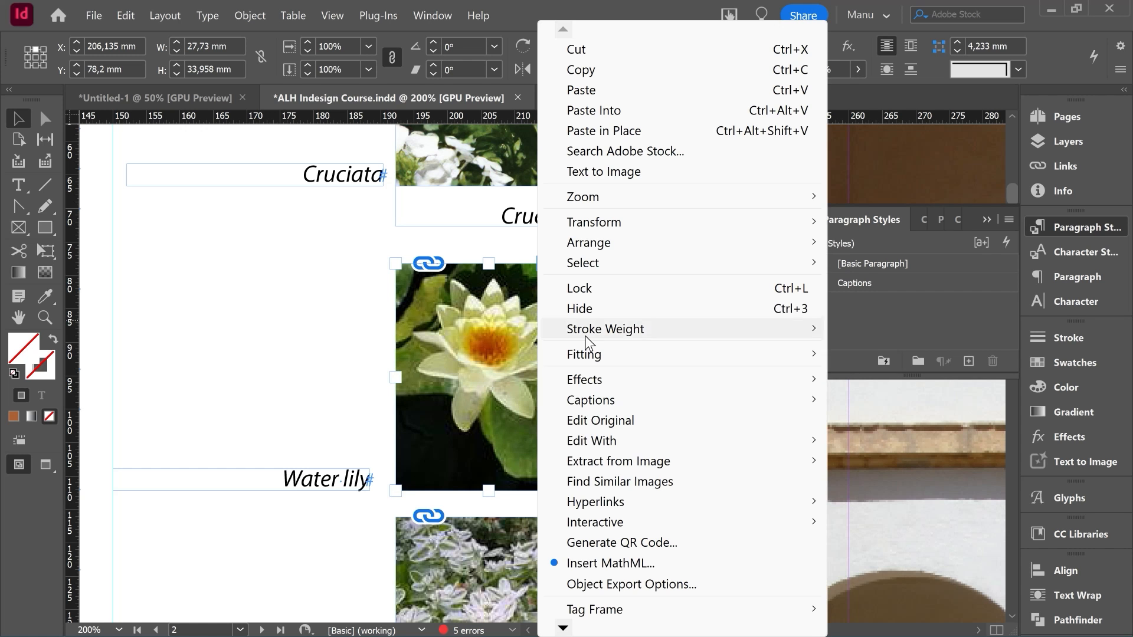
Generate a static caption for the water lily photo and lower the upper edge of the photo frame beneath it, making that frame about 27.6 mm high
mouse_move(650, 398)
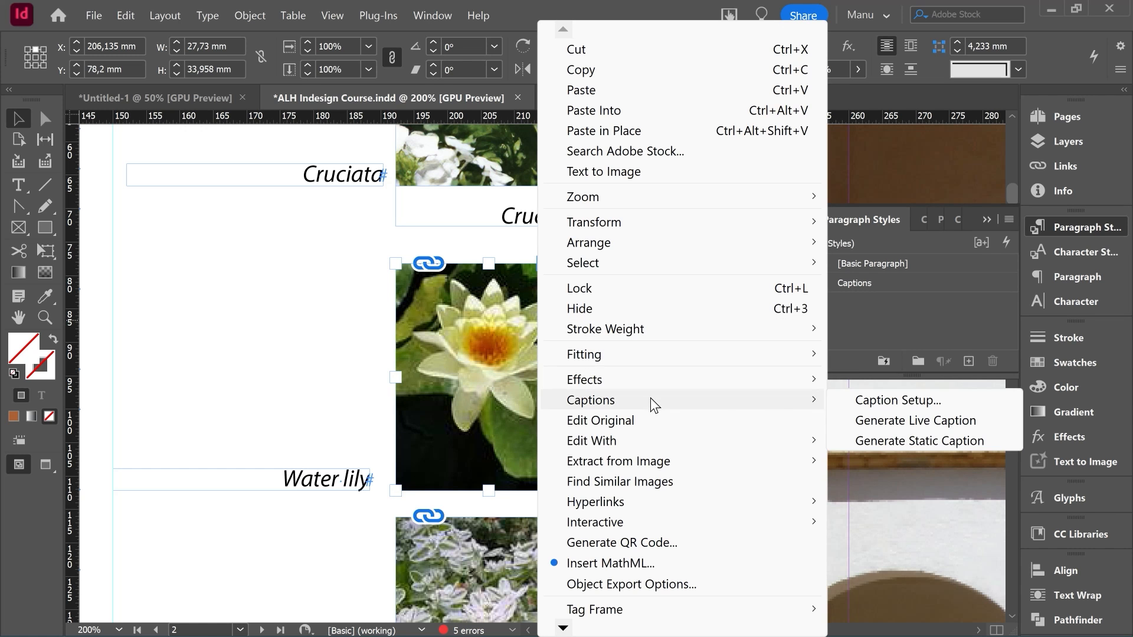
left_click(897, 442)
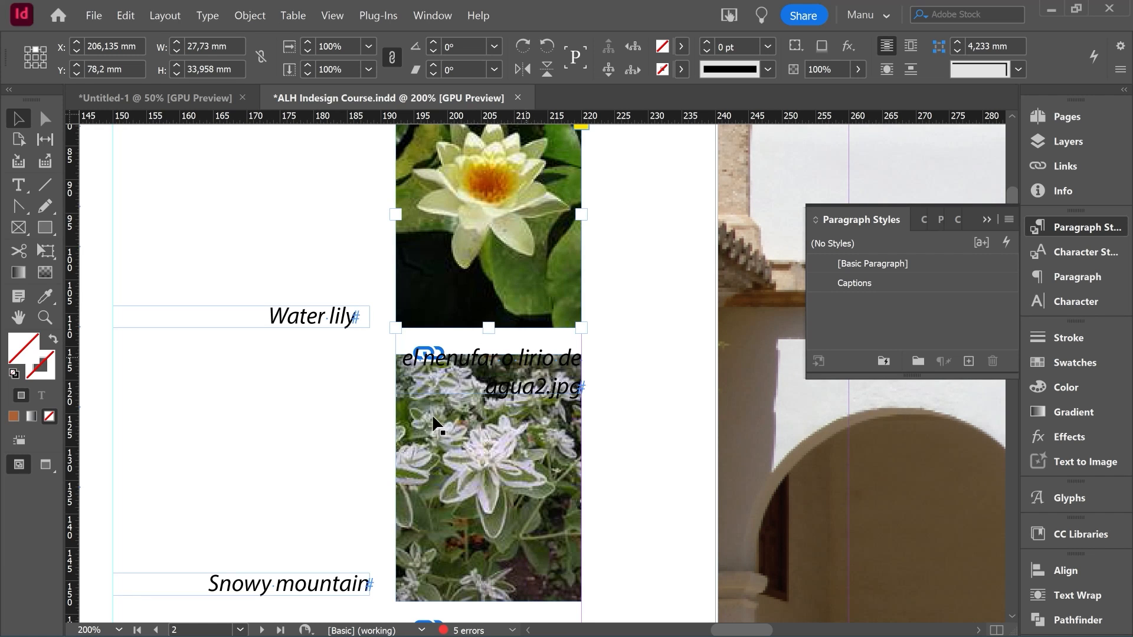
left_click(489, 426)
left_click_drag(489, 355, 490, 417)
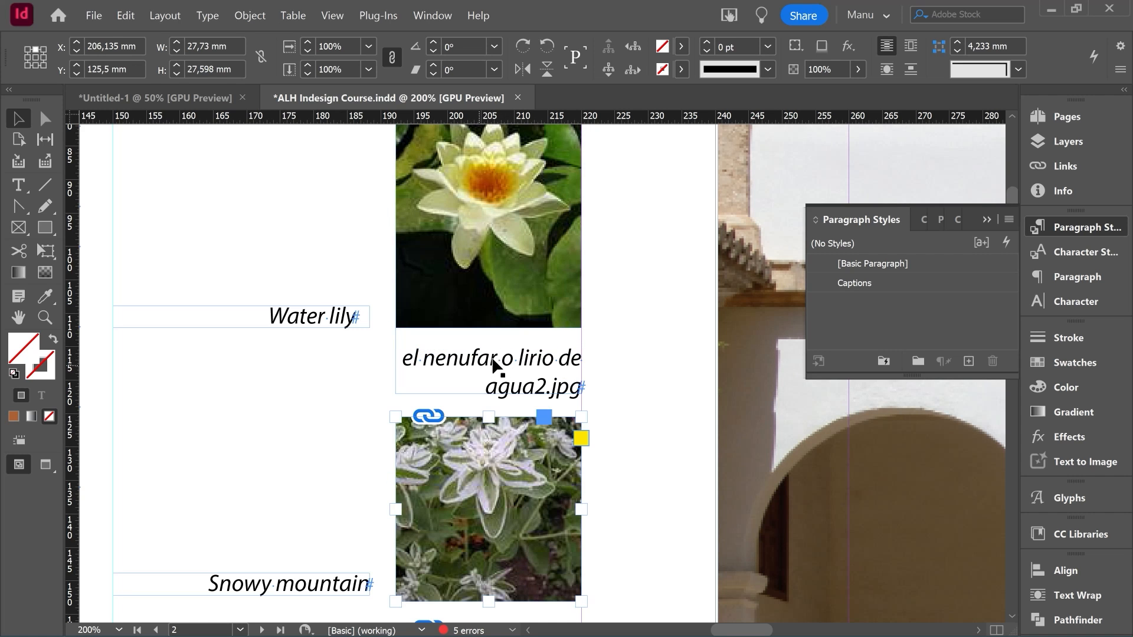
Replace the file name in the caption generated below the water lily photo with "Water lily"
left_click(494, 364)
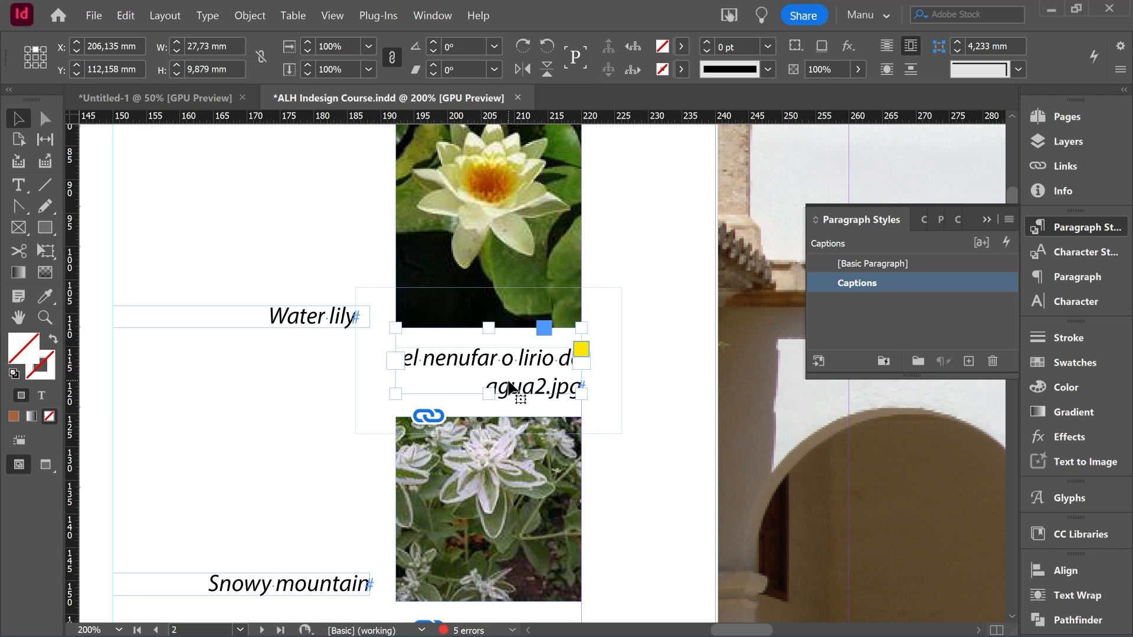
double_click(532, 380)
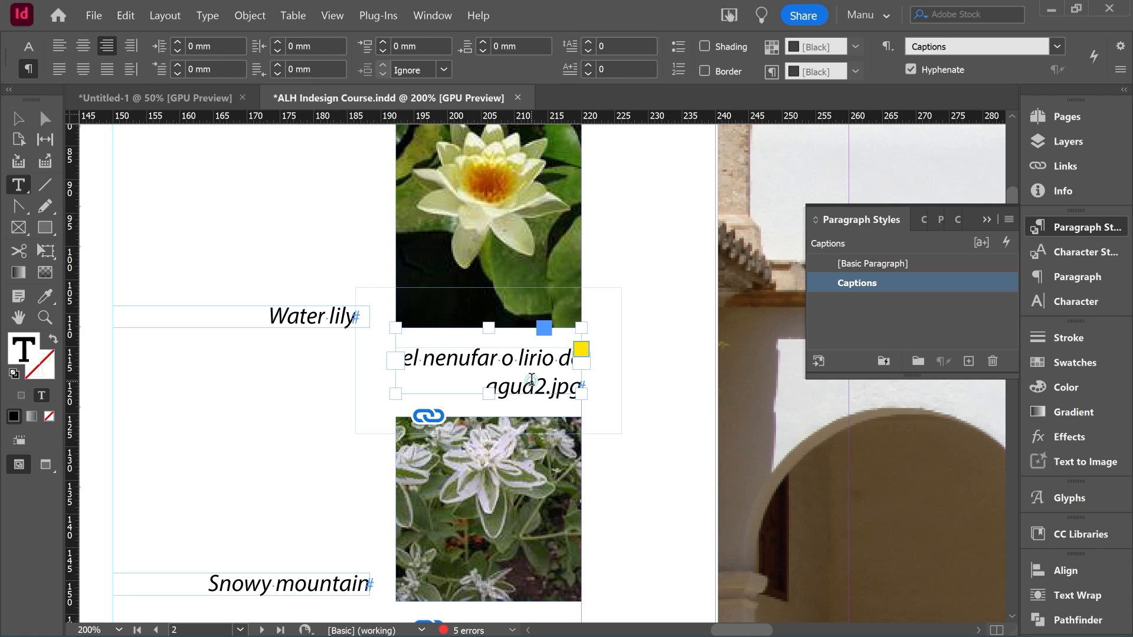
left_click_drag(412, 358, 610, 386)
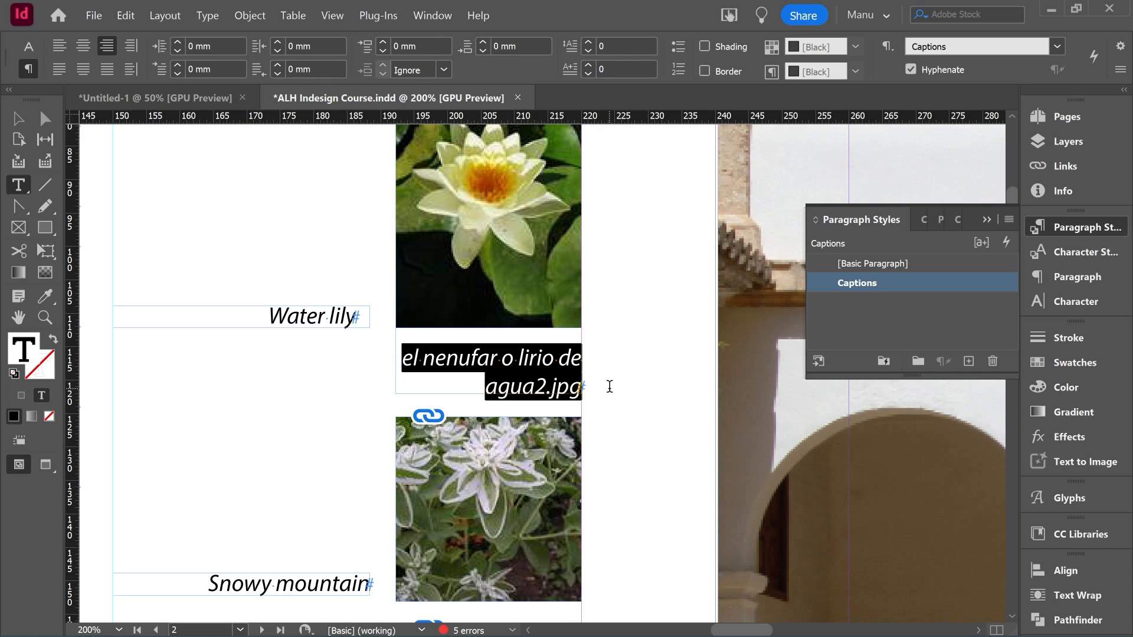
type("Water lily")
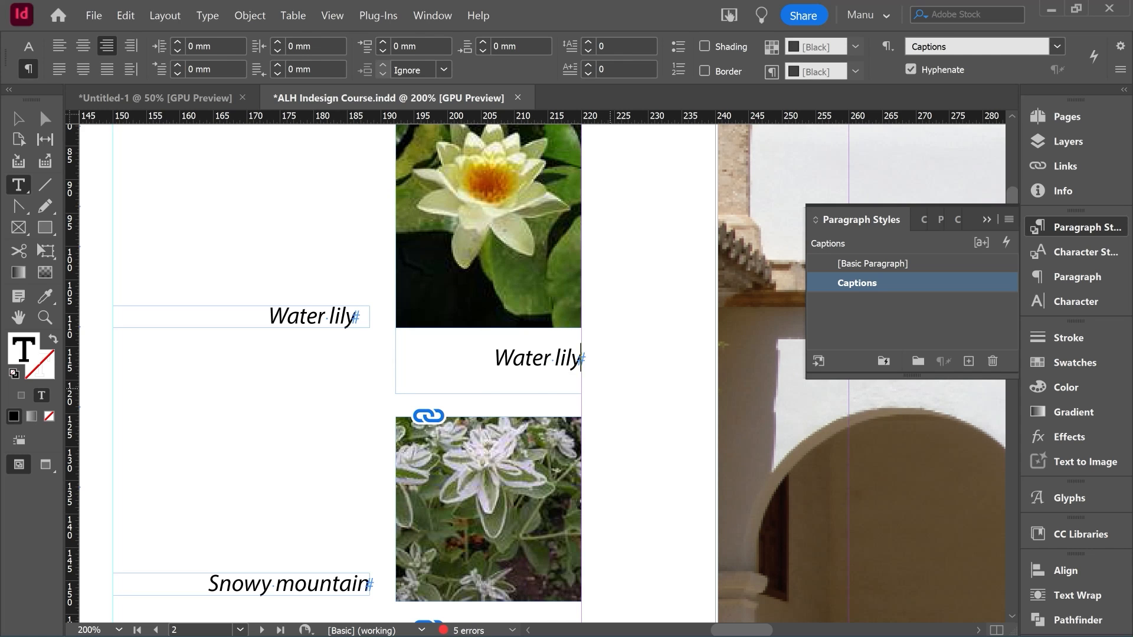
key("Escape")
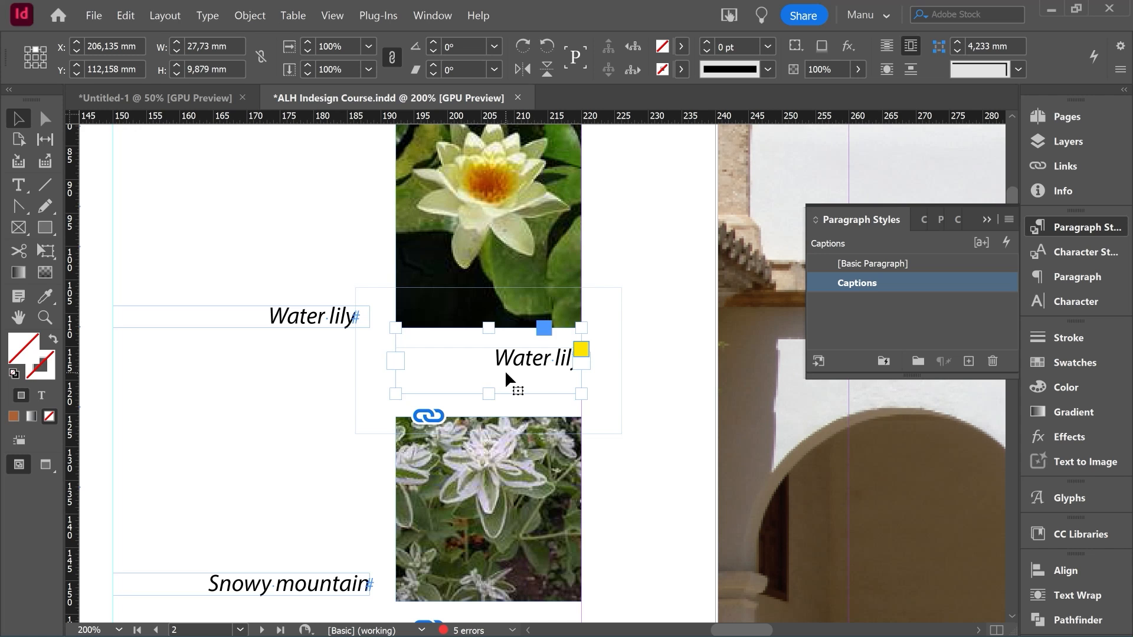
Set the generated Water lily caption frame to no text wrap, and make no text wrap the default with nothing selected
left_click(1089, 595)
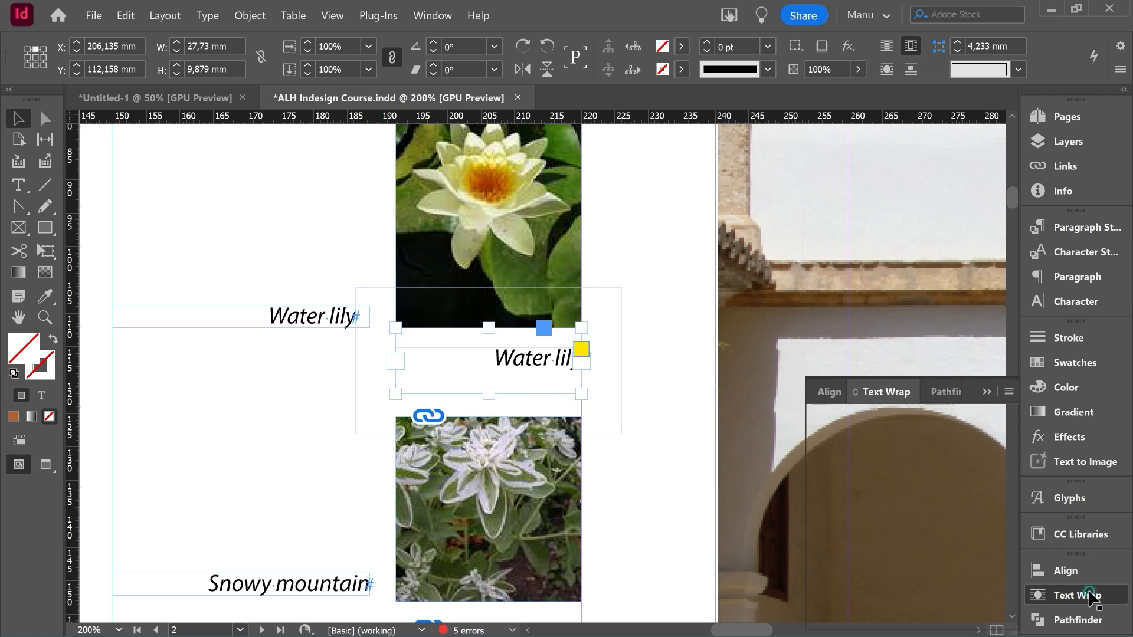
left_click(821, 420)
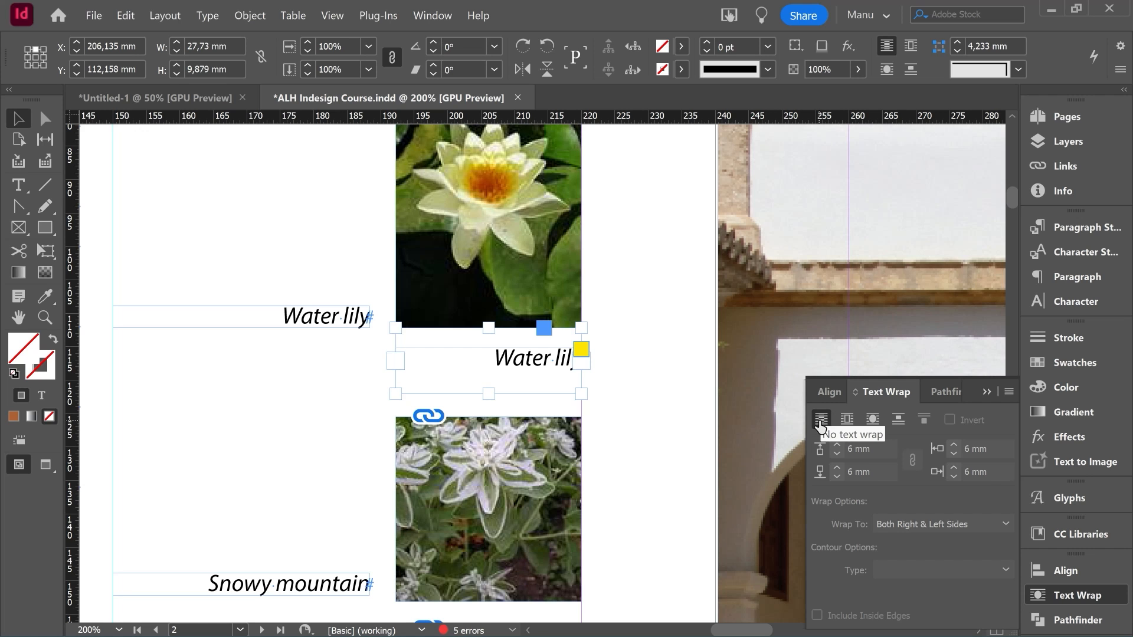
left_click(656, 410)
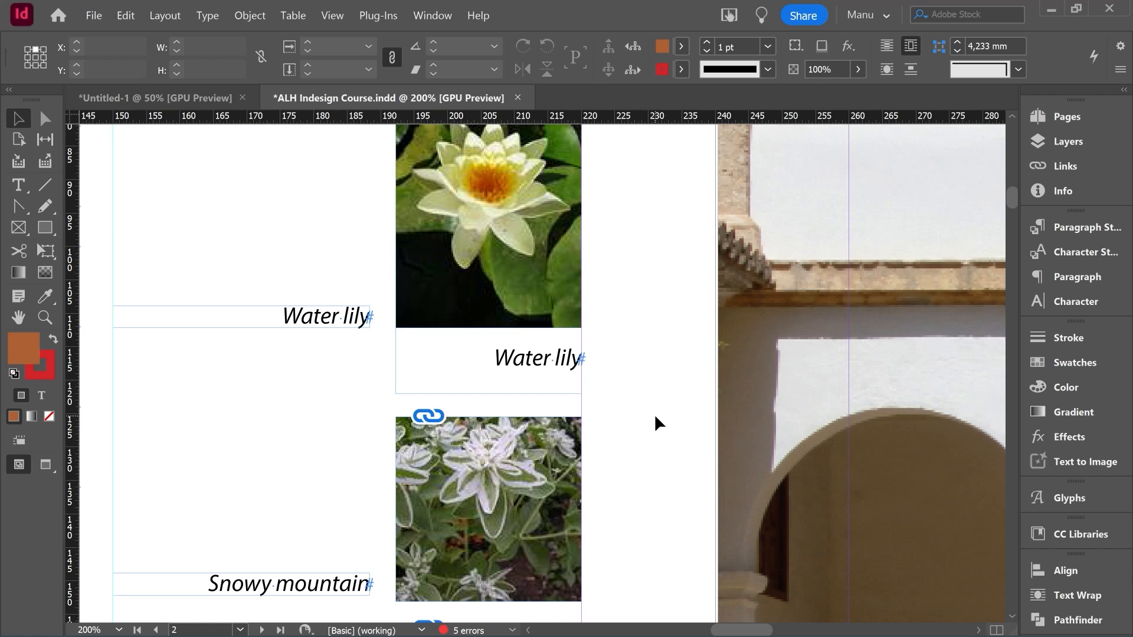
left_click(1067, 597)
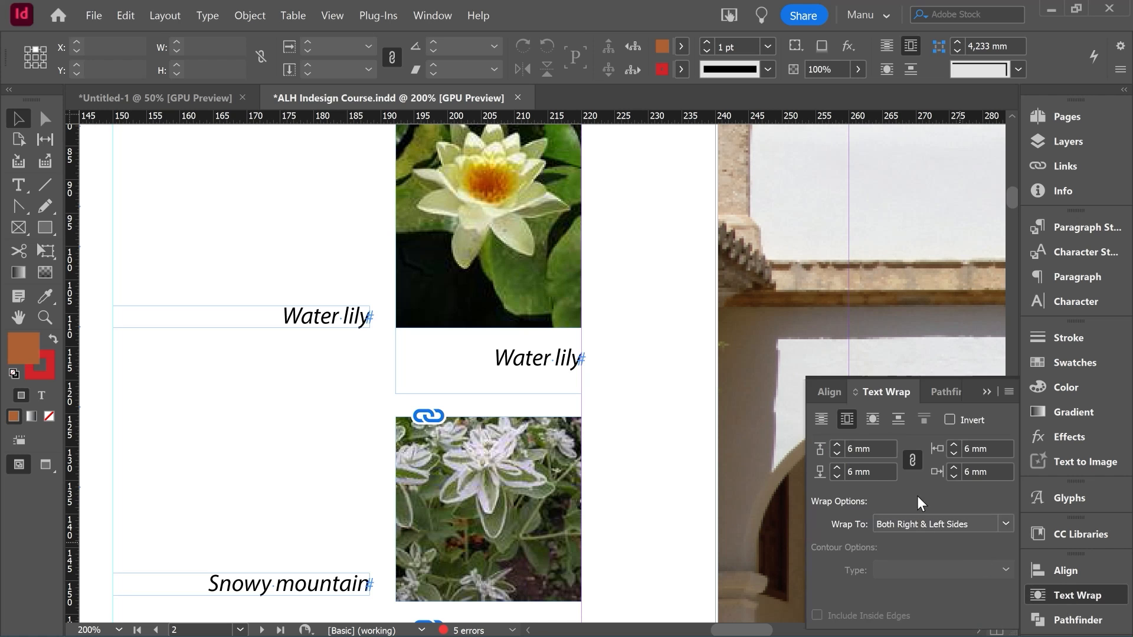
left_click(822, 422)
Set the caption alignment to Left of Image in the caption setup for the white flower photo
scroll(552, 435, "up", 1)
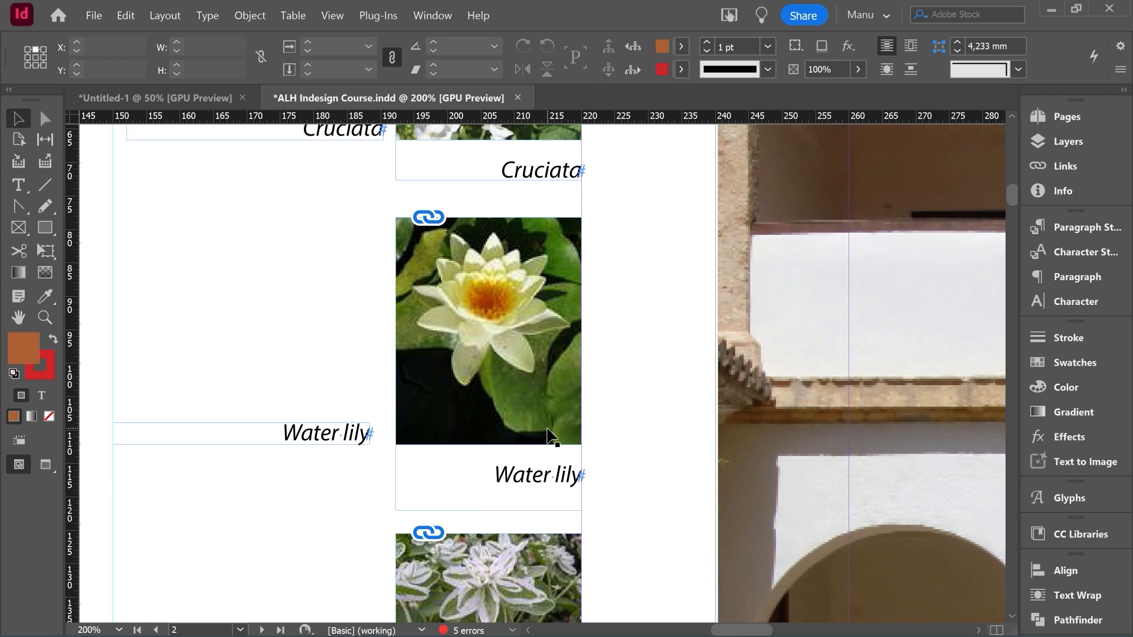
scroll(456, 487, "down", 2, "alt")
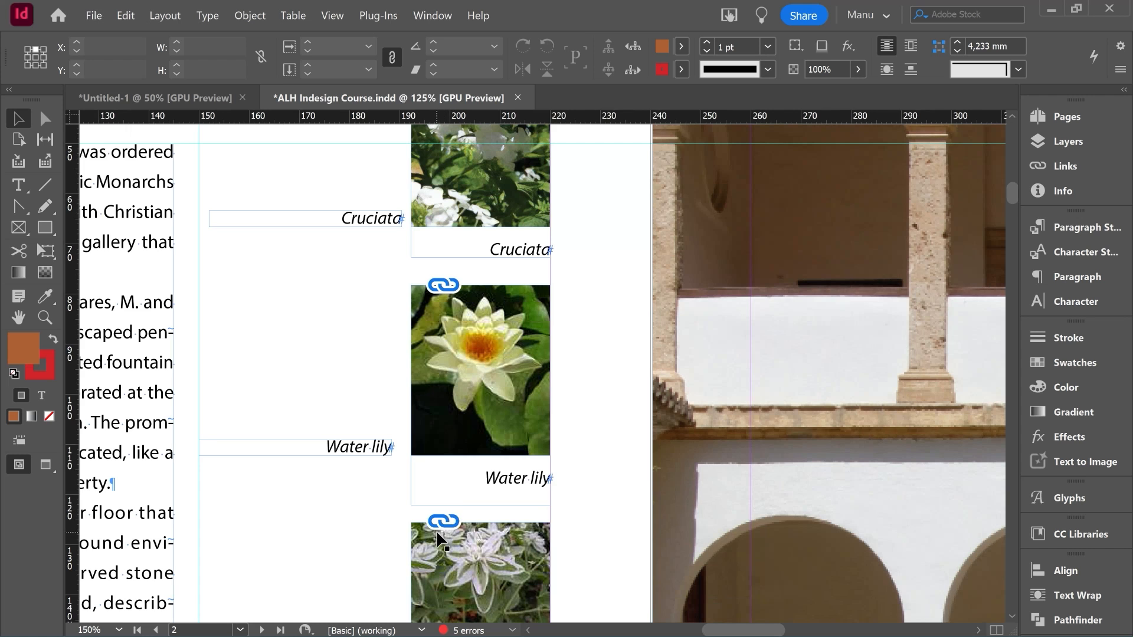
scroll(448, 499, "down", 1, "alt")
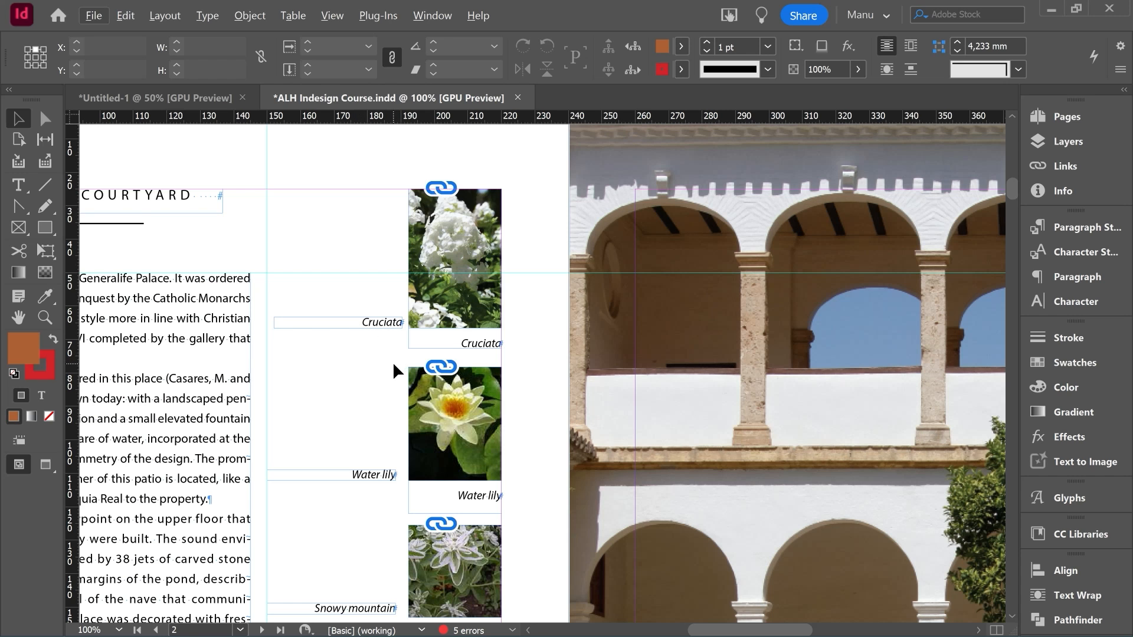
scroll(391, 362, "up", 1)
left_click(473, 354)
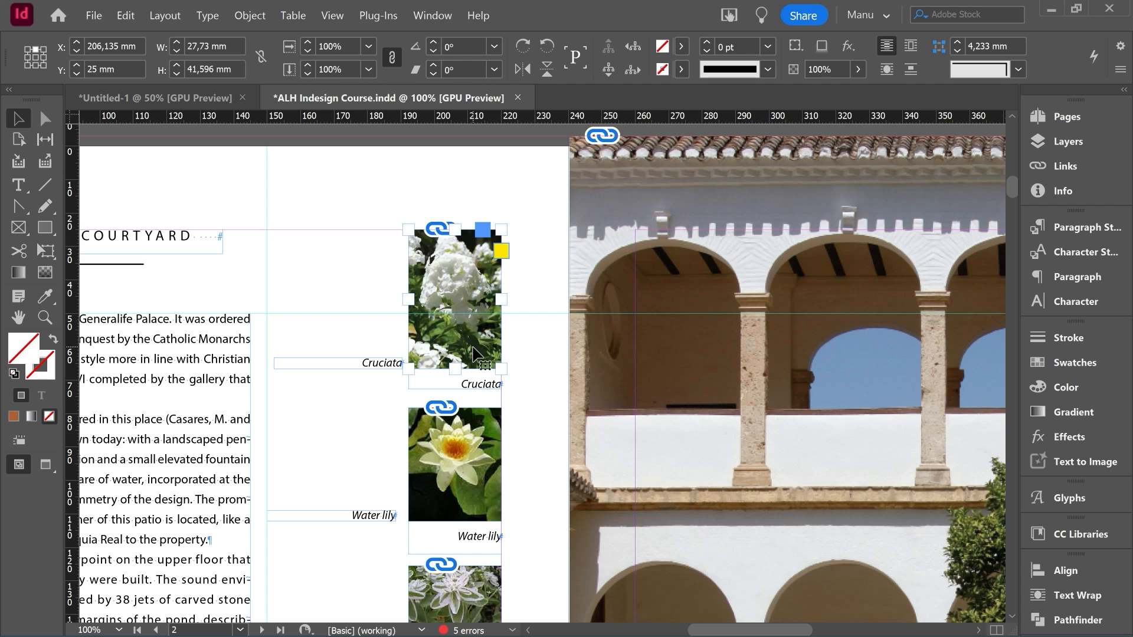
right_click(474, 348)
mouse_move(572, 420)
left_click(811, 418)
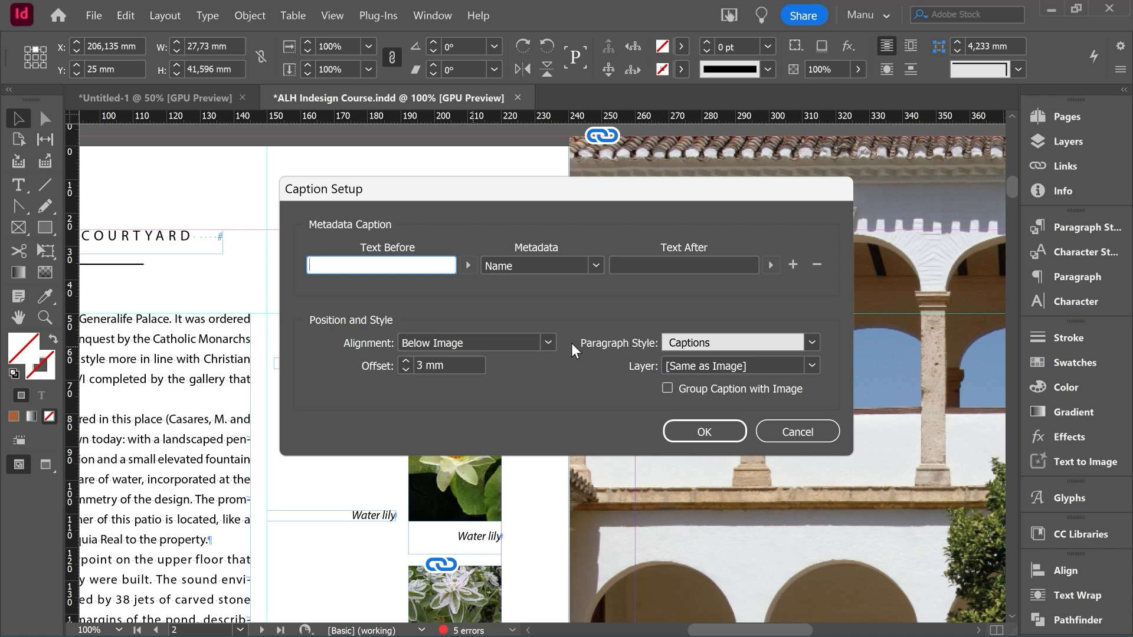
left_click(548, 341)
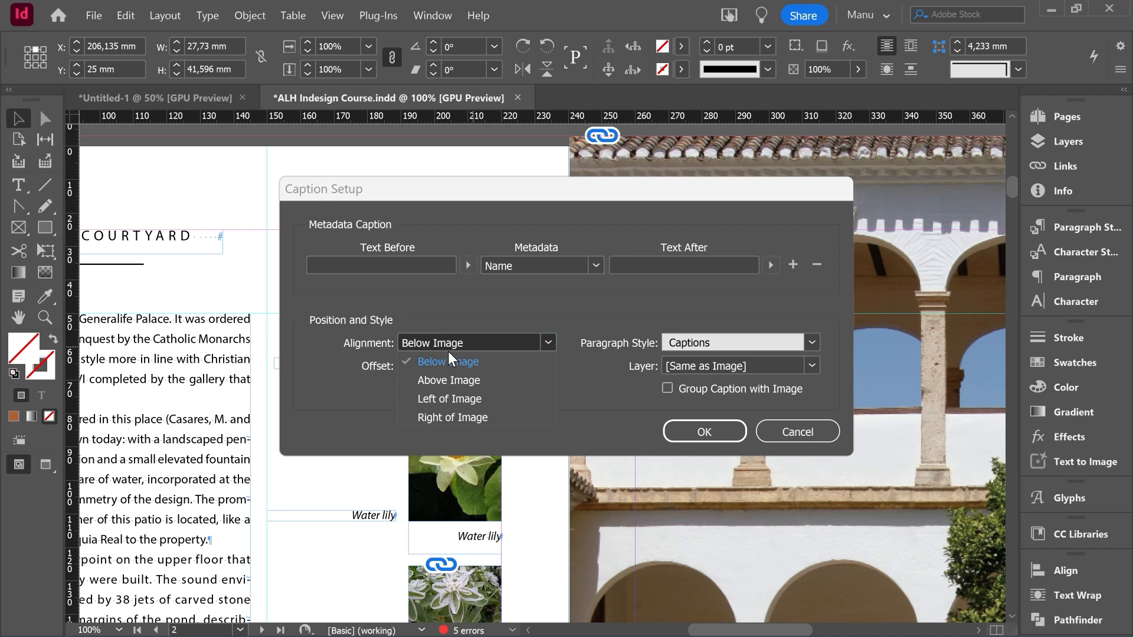
left_click(447, 398)
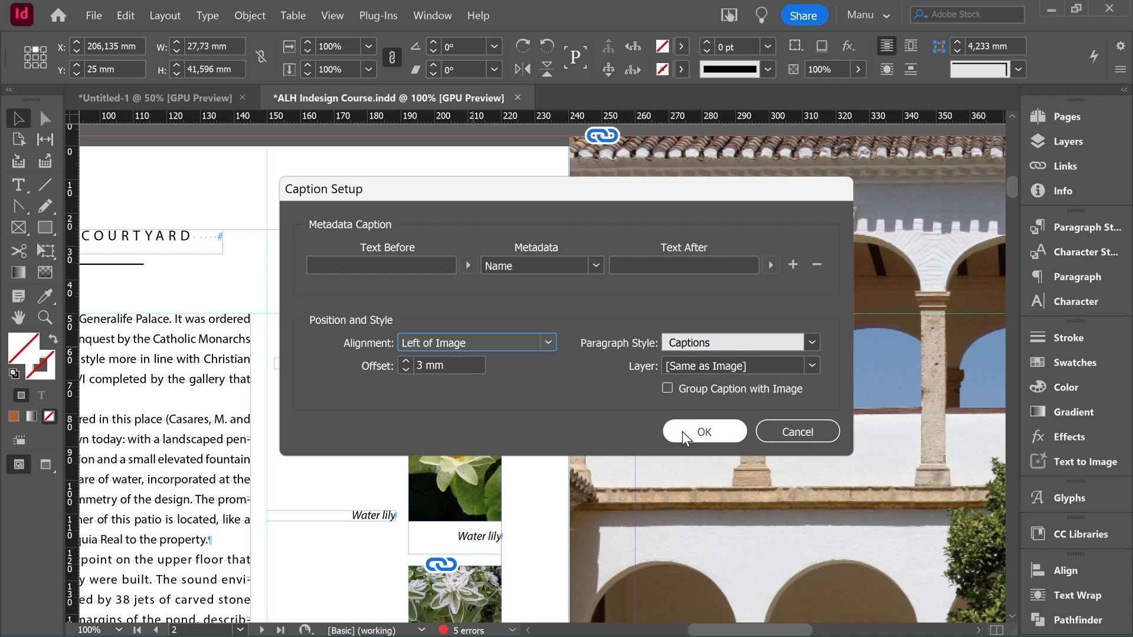
left_click(699, 431)
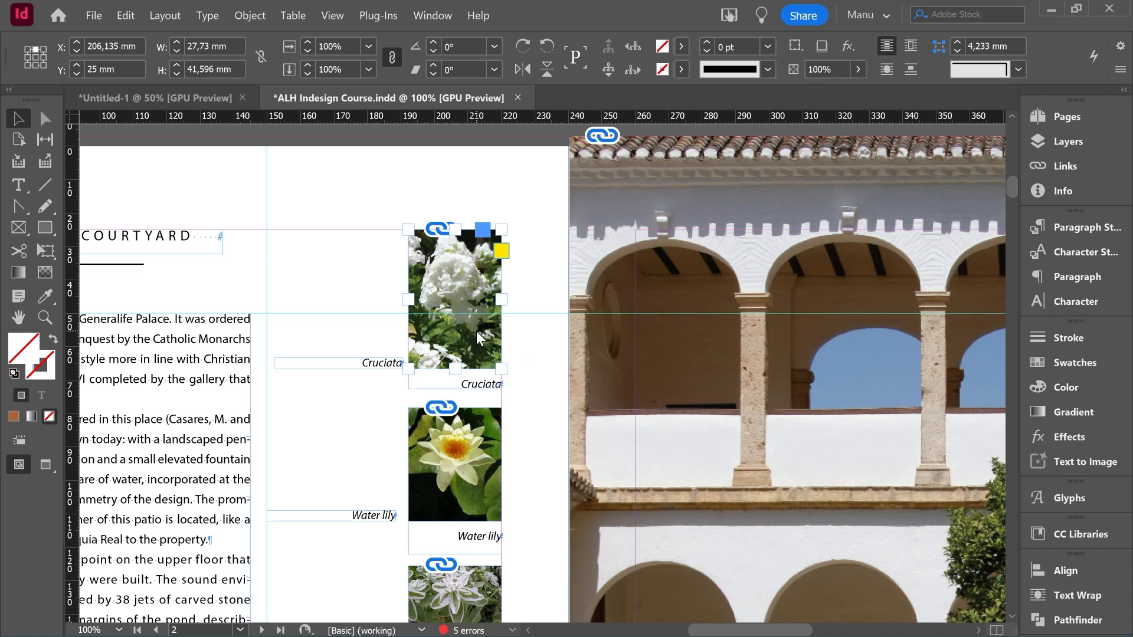
Generate a static caption along the left side of the white flower photo
right_click(475, 332)
mouse_move(596, 429)
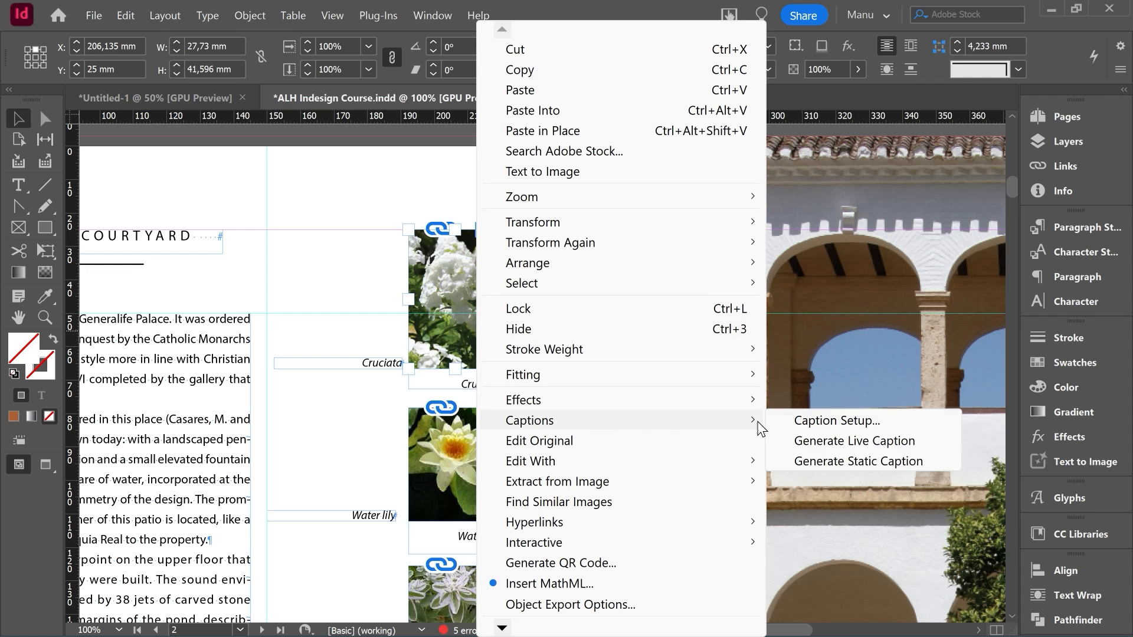
left_click(824, 459)
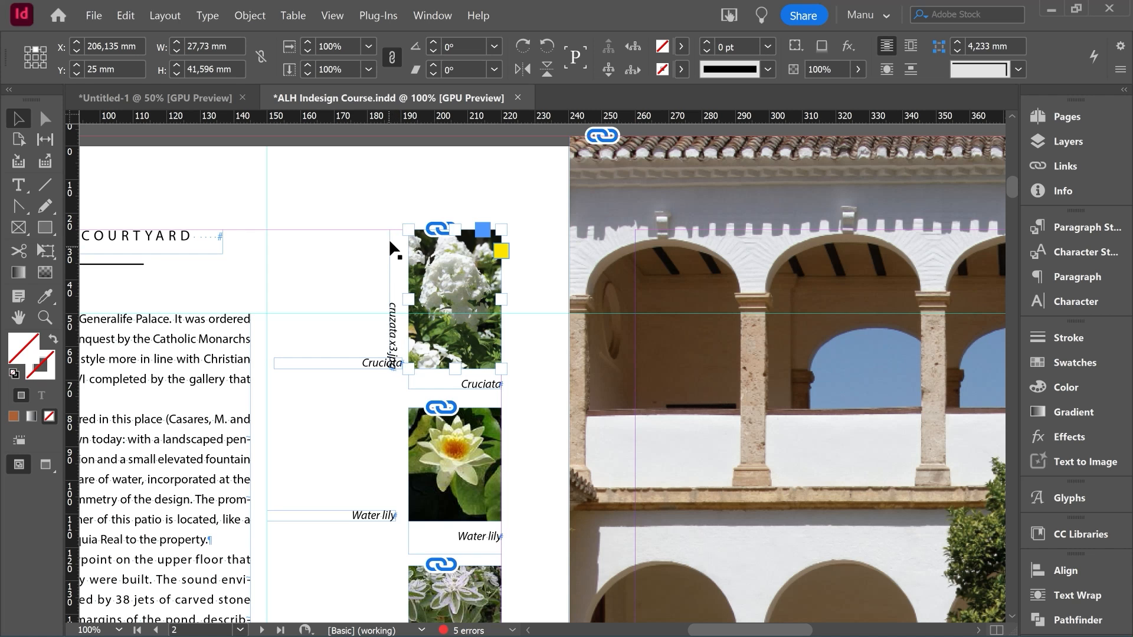
Delete the rotated static caption generated along the left side of the white flower photo
left_click(392, 323)
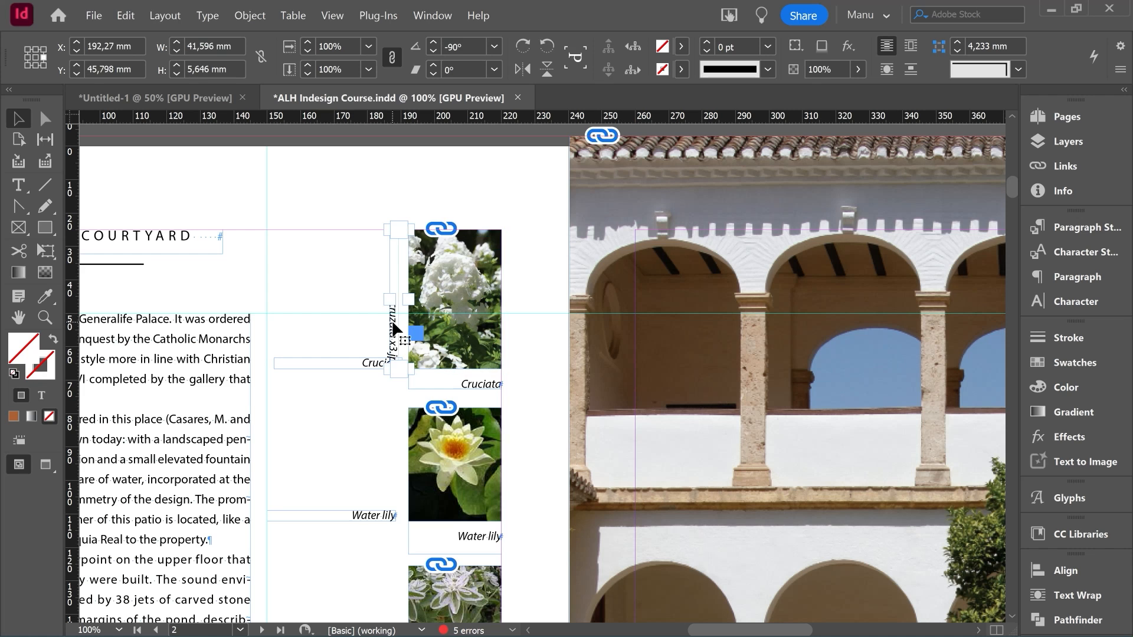
key("Delete")
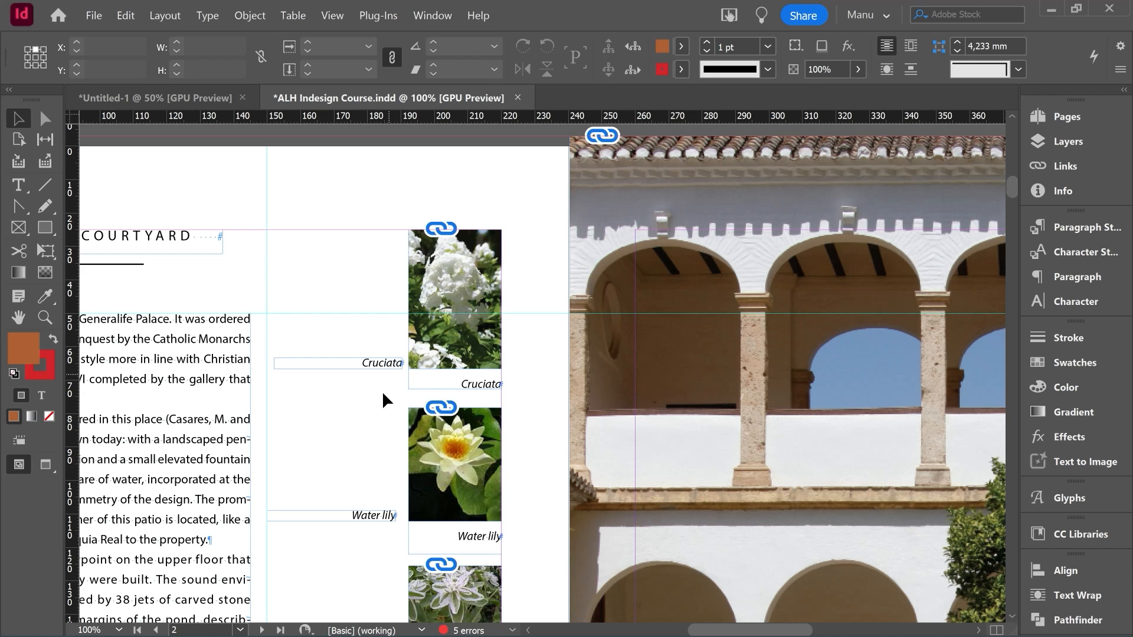
left_click(377, 356)
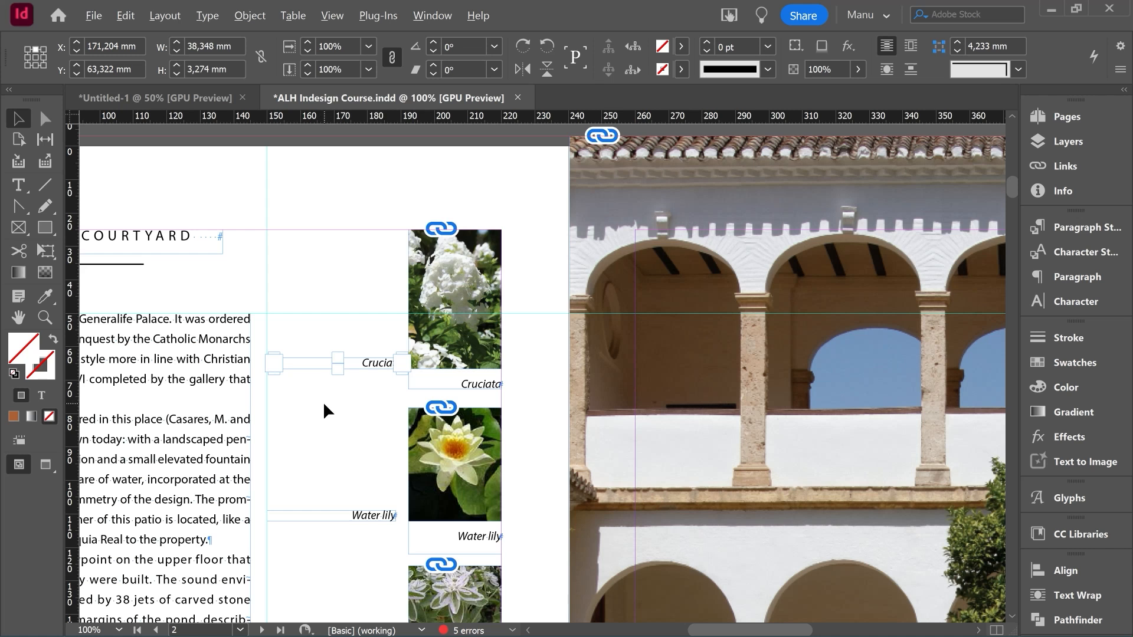
Generate static captions for all linked images in the document at once, from Bb alhambra.jpg through the last link on page 19
scroll(323, 411, "down", 1)
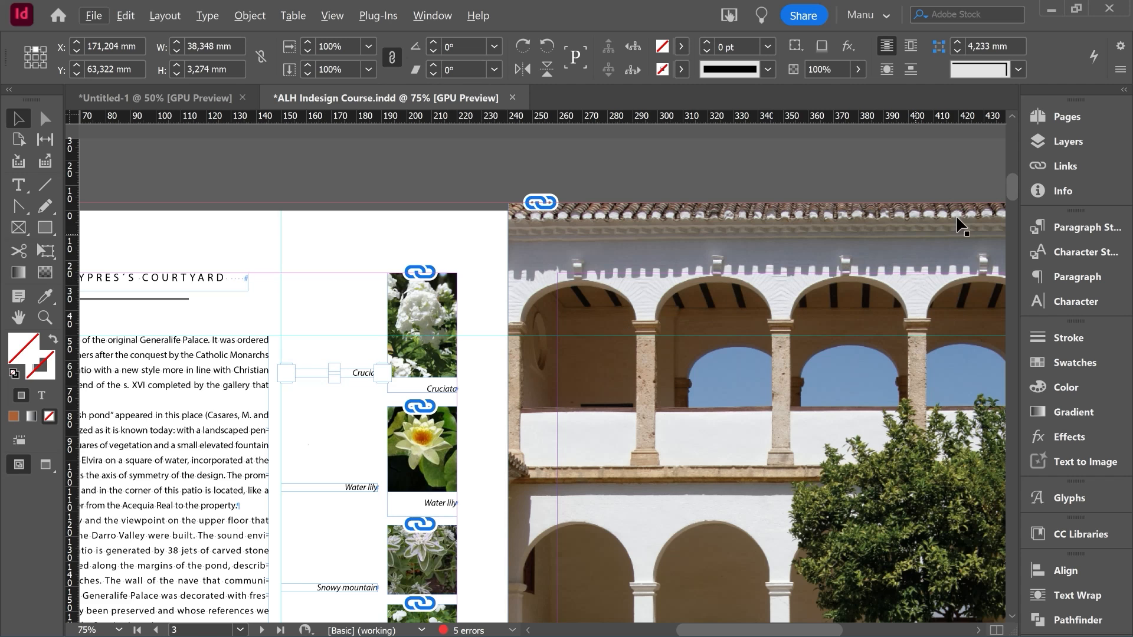
left_click(1066, 166)
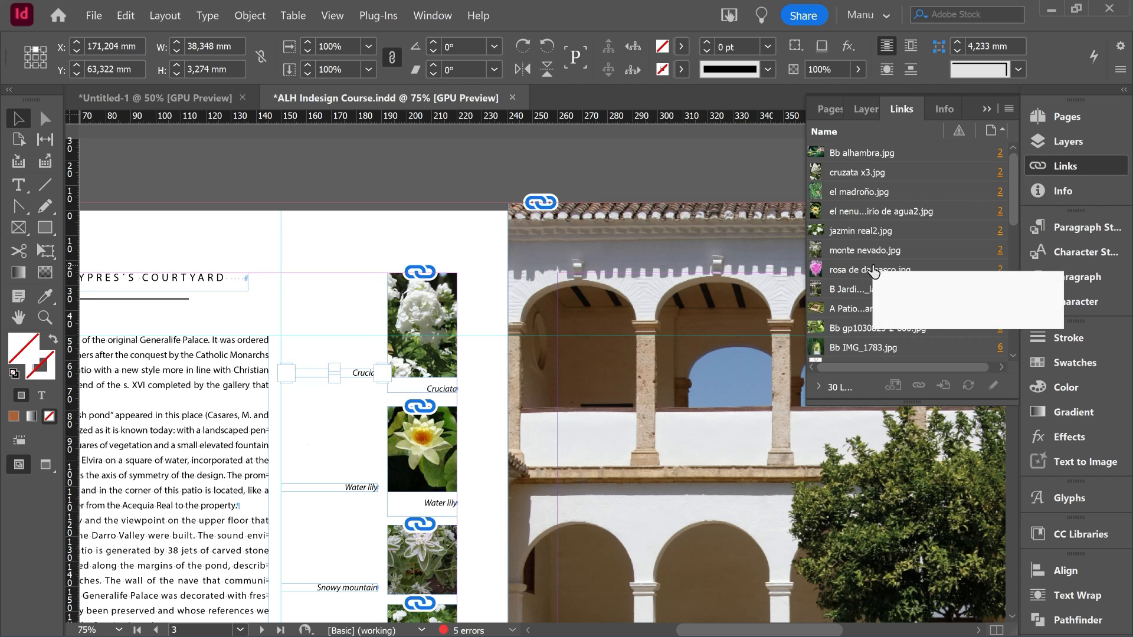
left_click(872, 154)
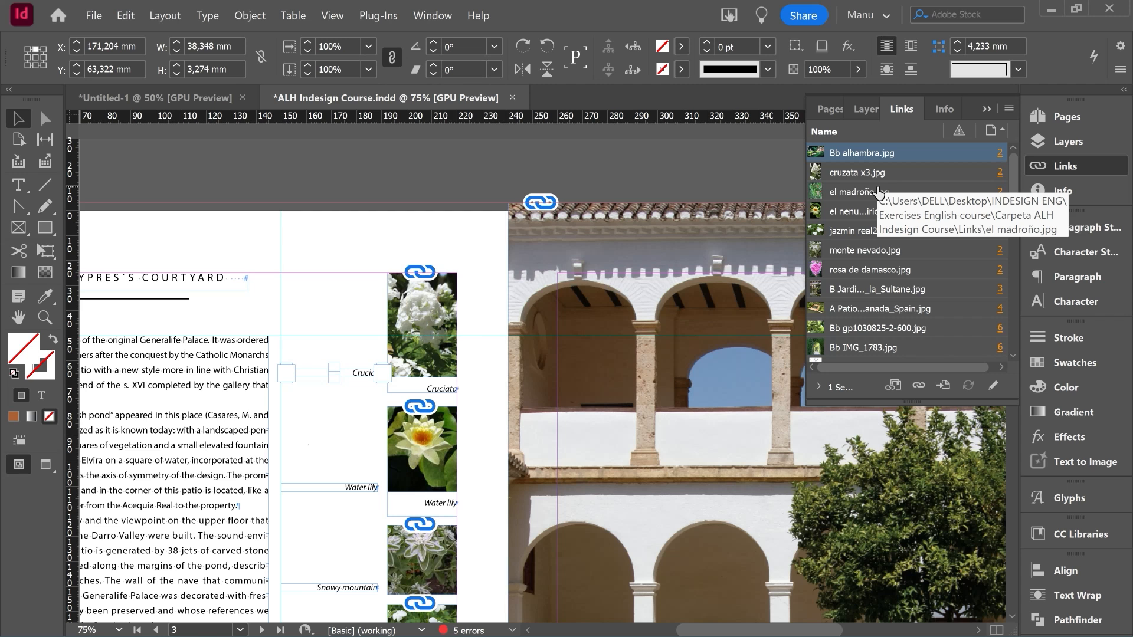
scroll(882, 266, "down", 5)
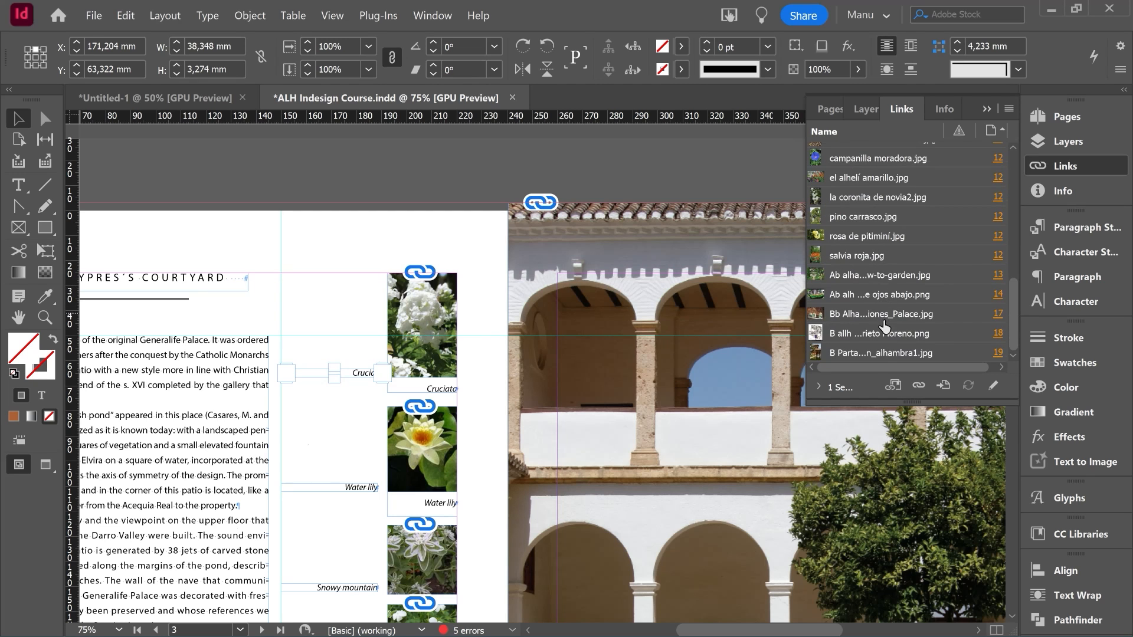
left_click(885, 353, "shift")
right_click(932, 211)
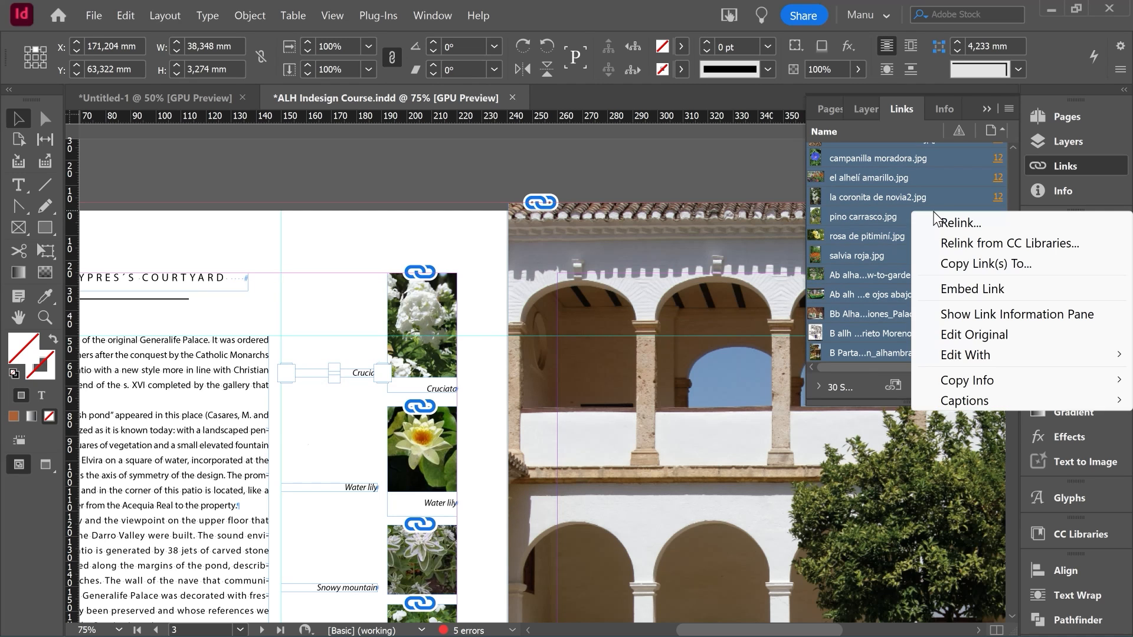
mouse_move(970, 404)
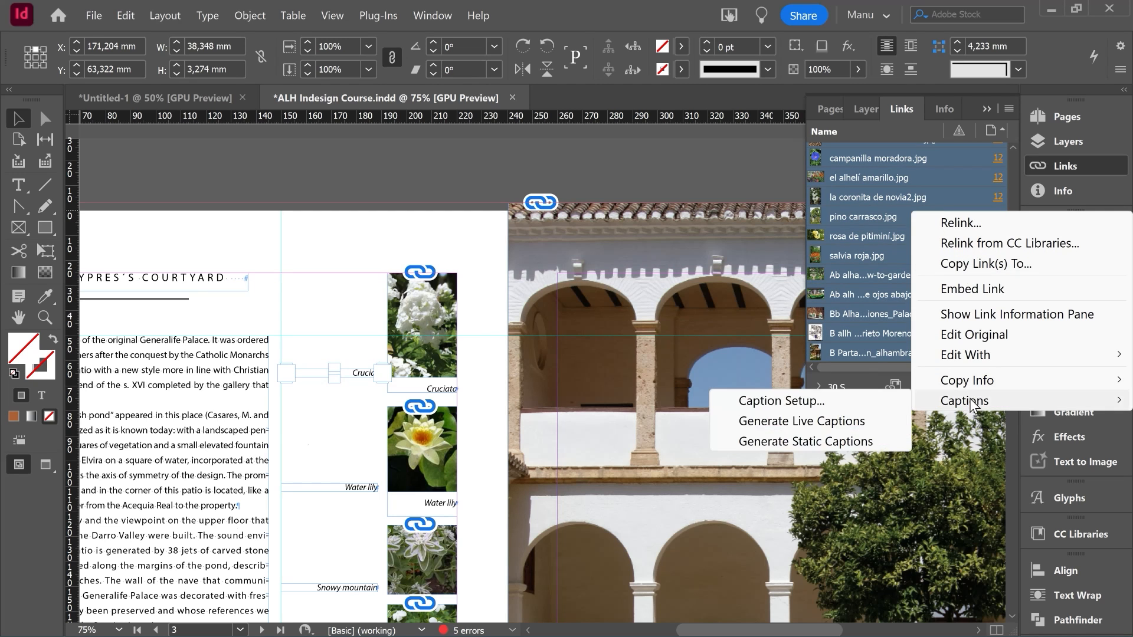
left_click(797, 444)
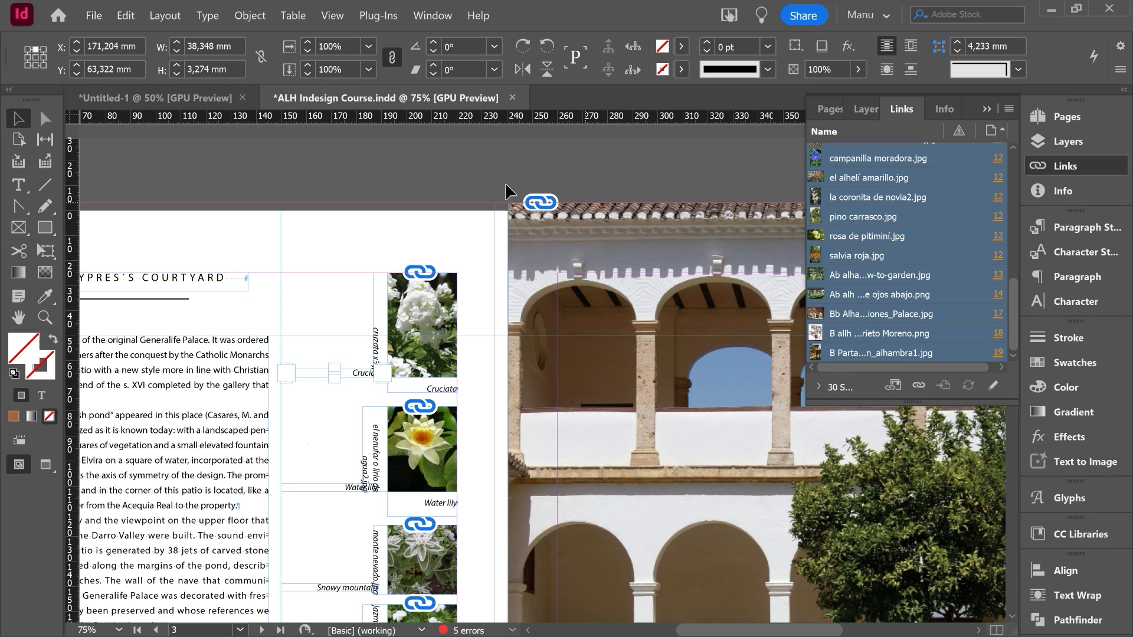
Review the static captions generated across the document's spreads and undo their batch generation
scroll(396, 195, "down", 3)
scroll(420, 274, "down", 1)
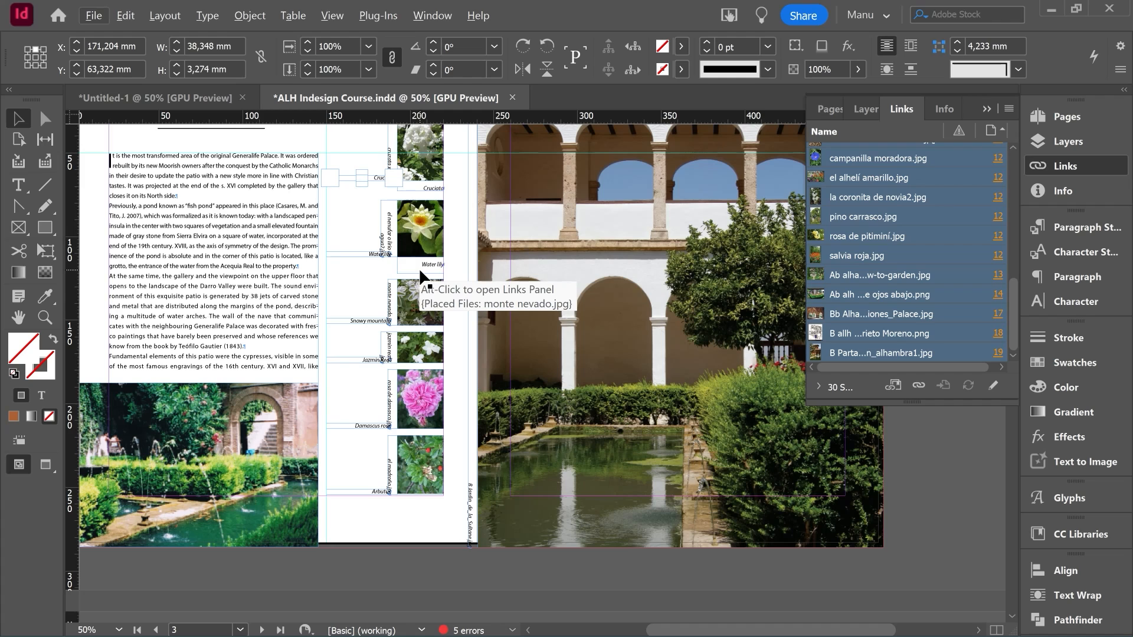
left_click_drag(266, 520, 499, 21)
left_click_drag(509, 497, 409, 220)
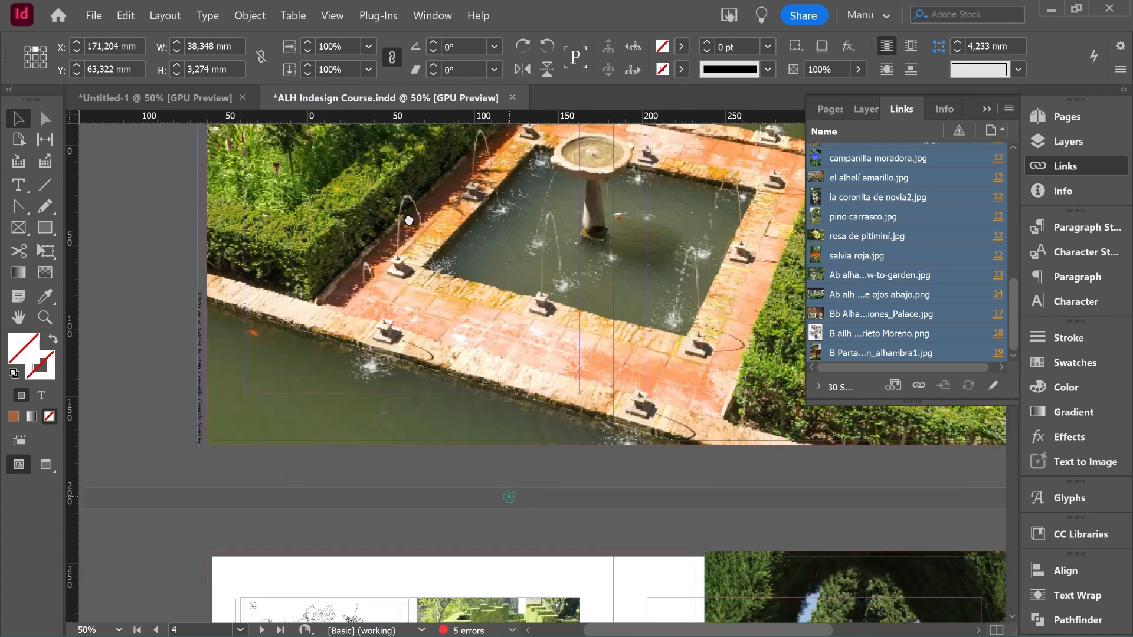
scroll(480, 364, "down", 10)
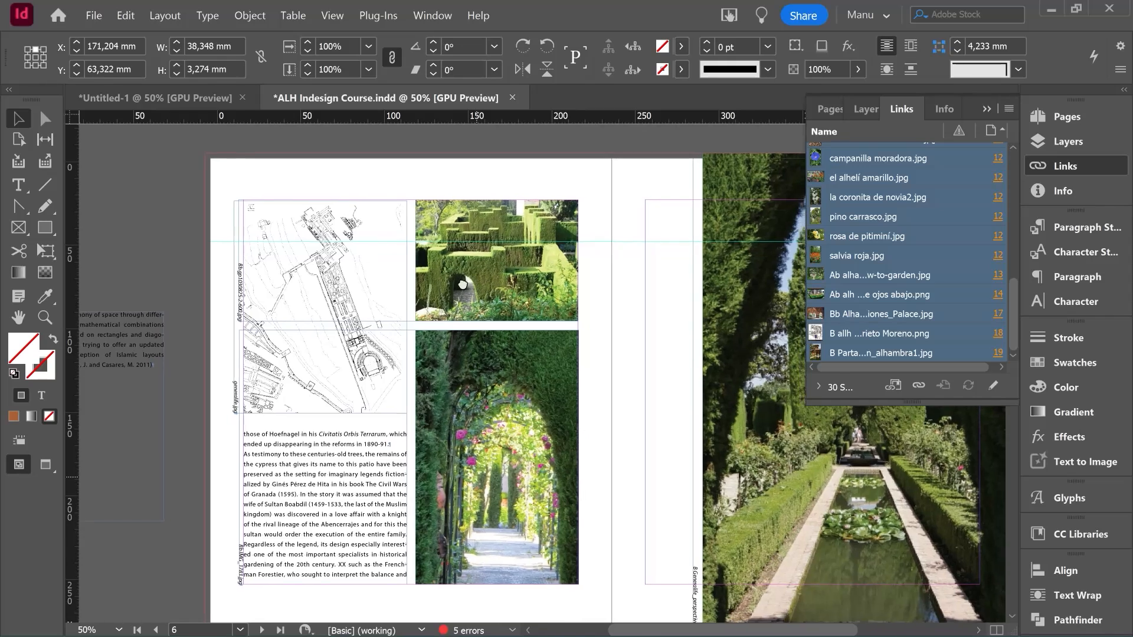
scroll(462, 285, "up", 12)
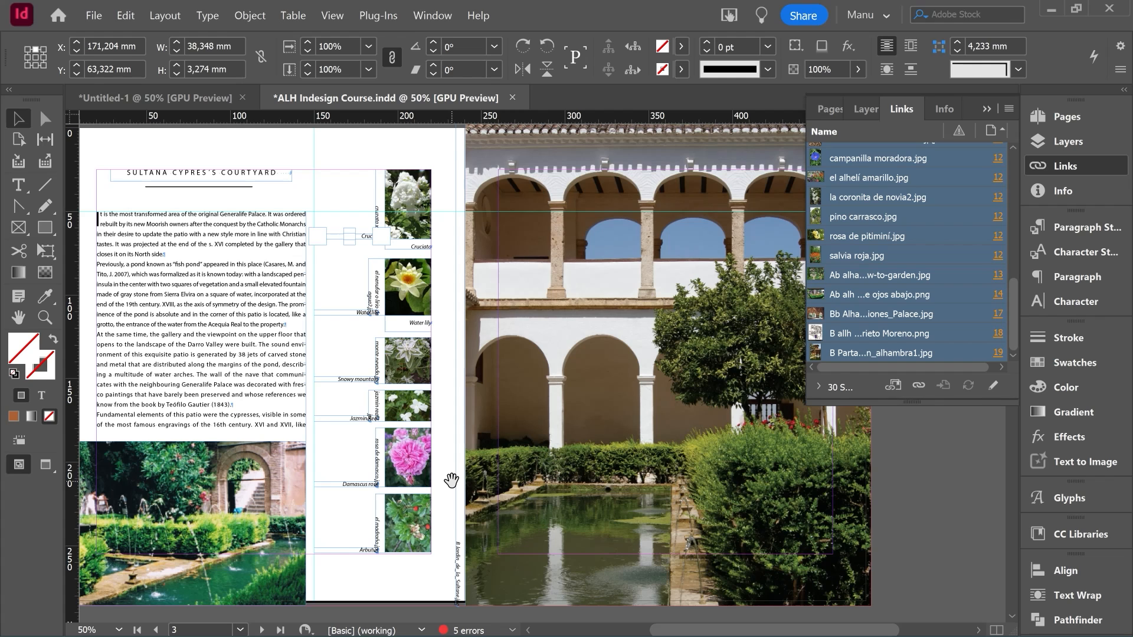
key("ctrl+z")
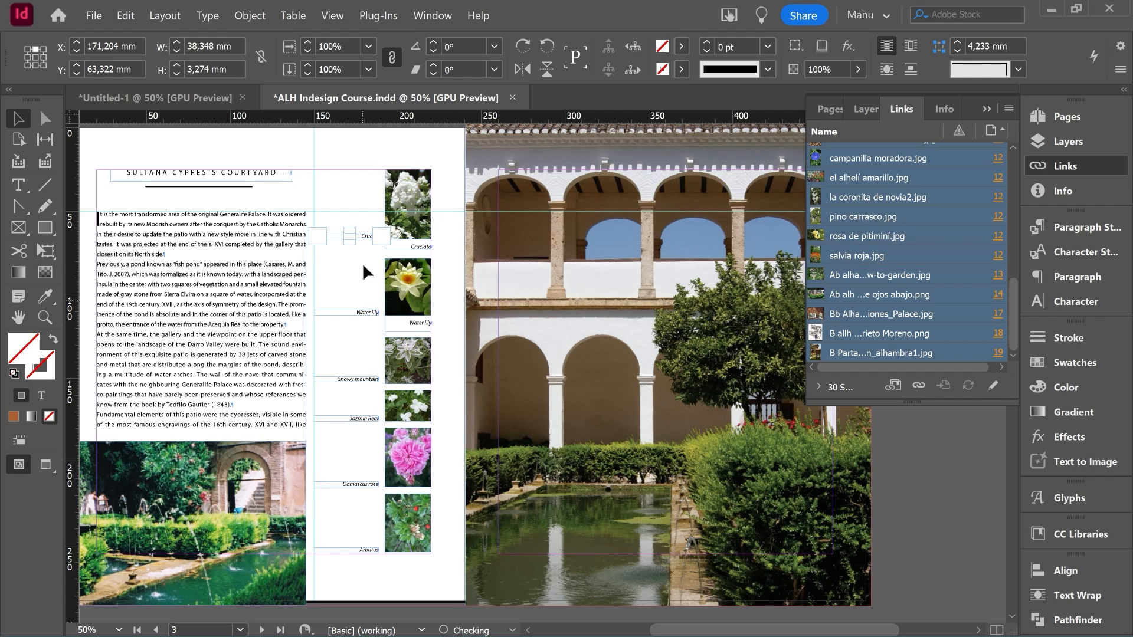
key("ctrl+z")
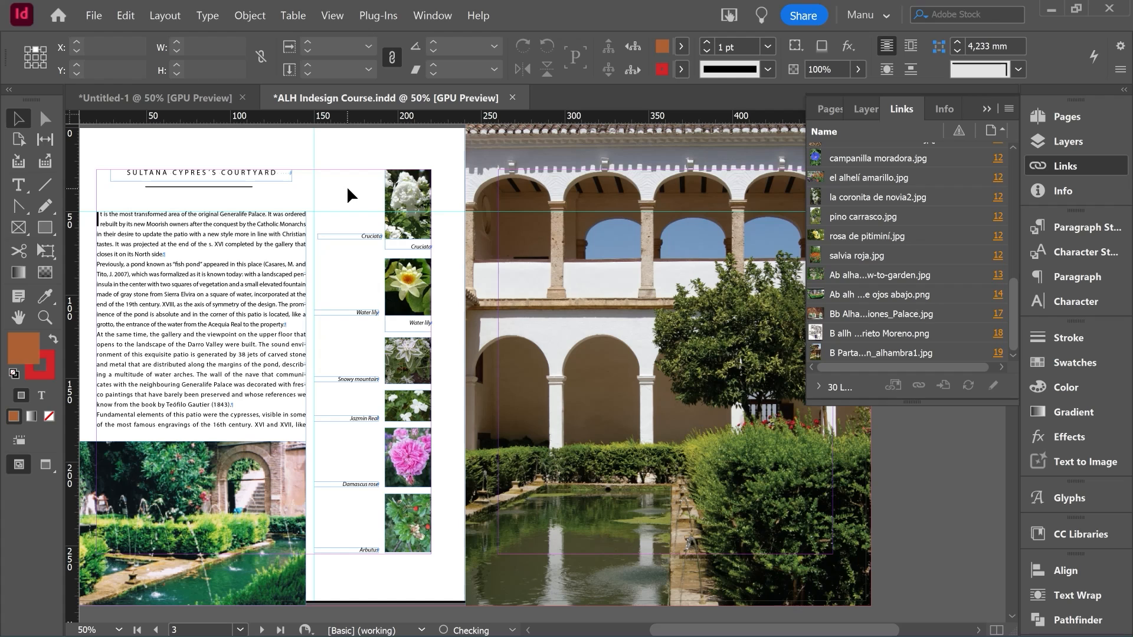